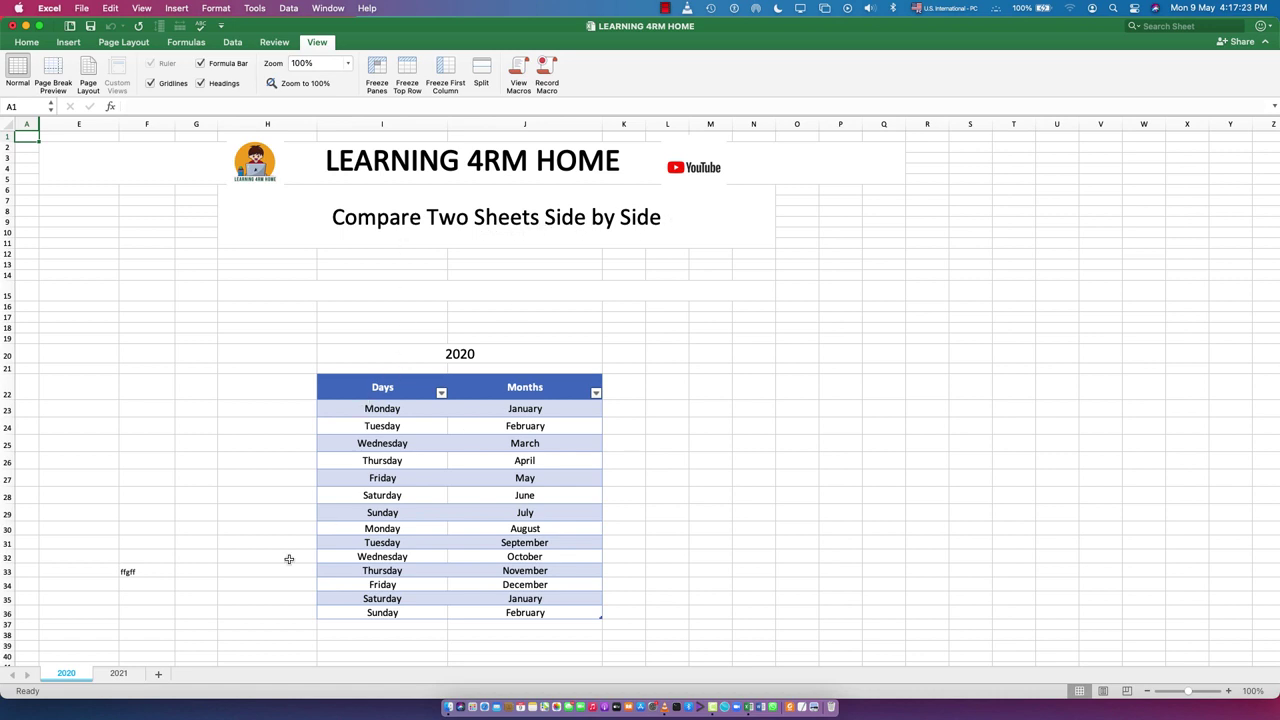
Step: Flip back and forth between the 2020 and 2021 sheets to compare them
click(119, 674)
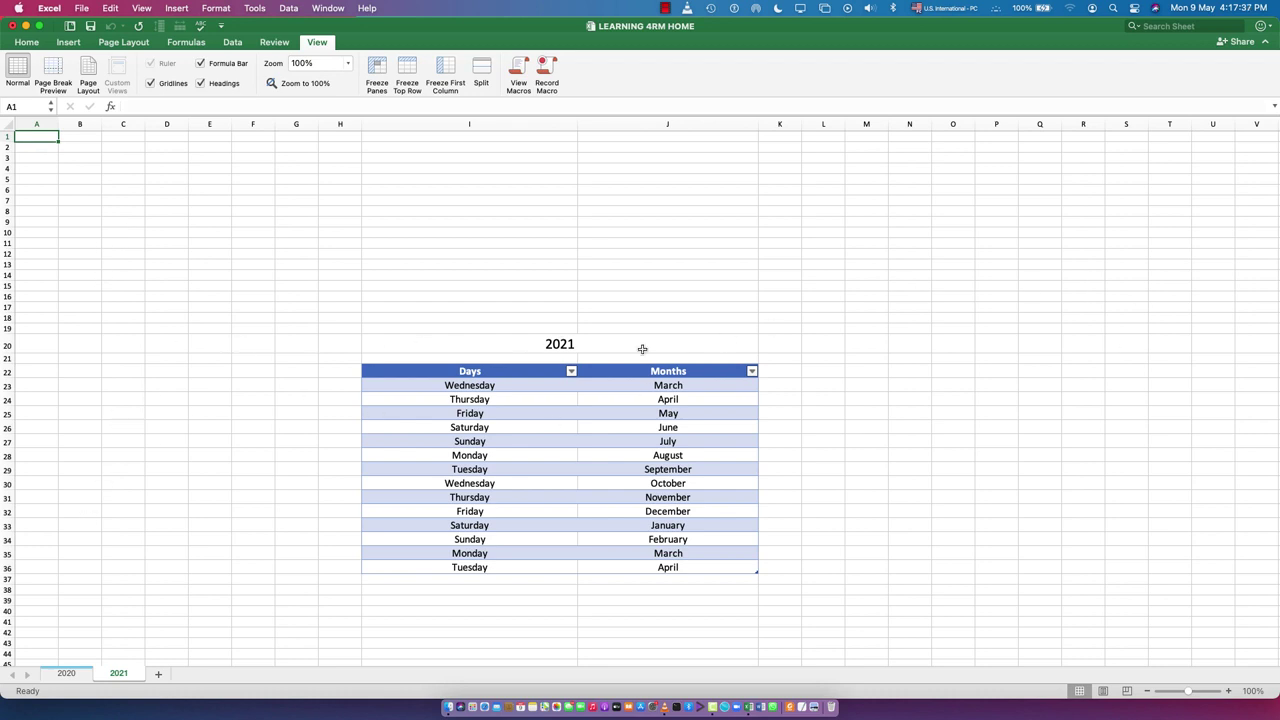
click(62, 675)
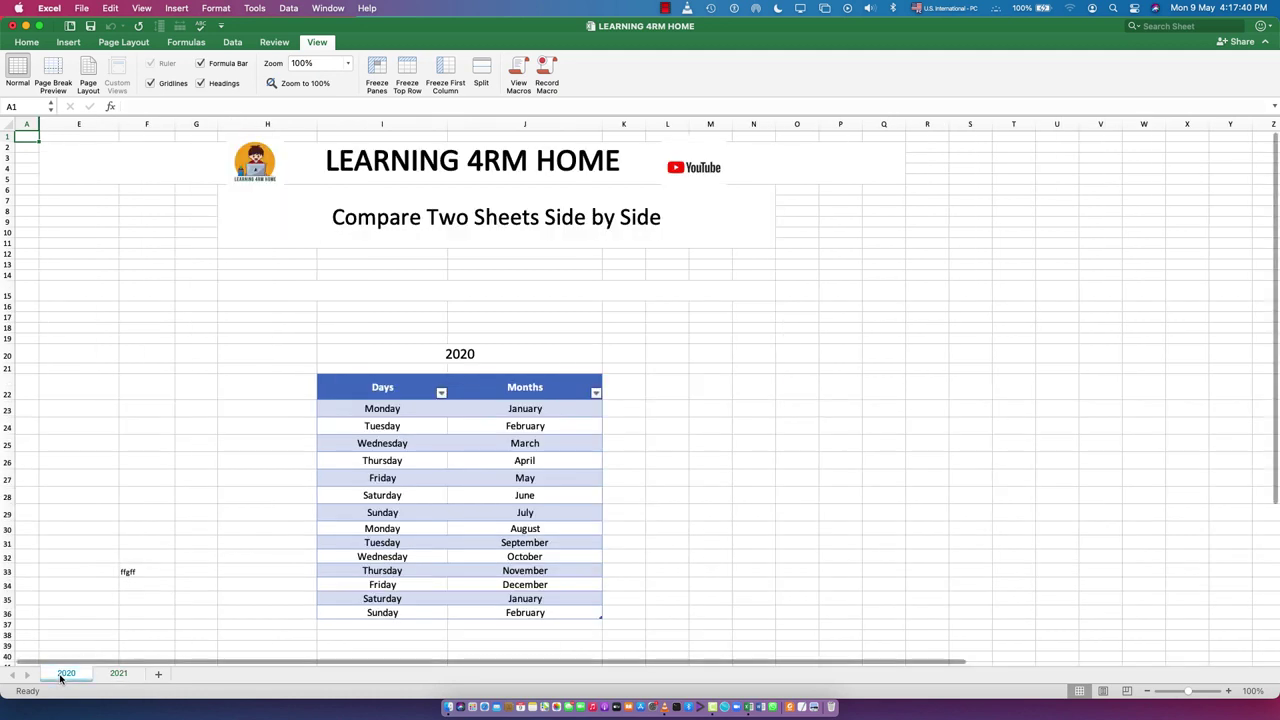
click(116, 674)
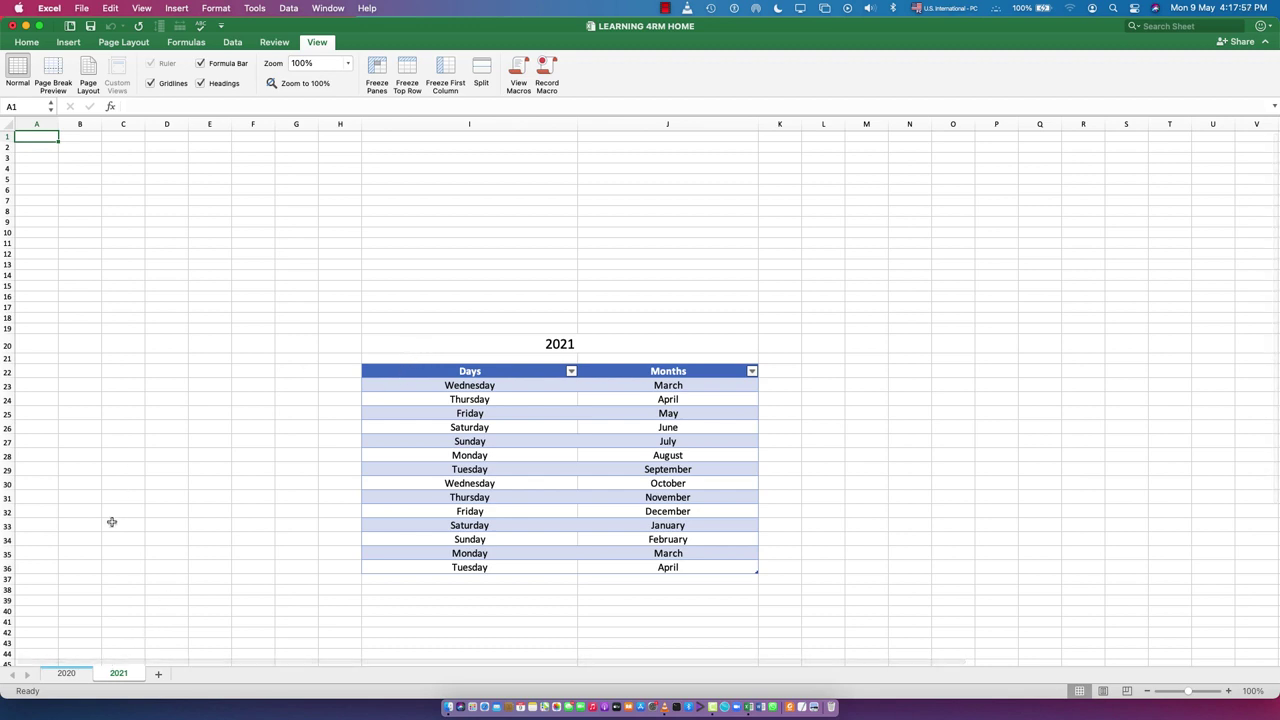
click(63, 677)
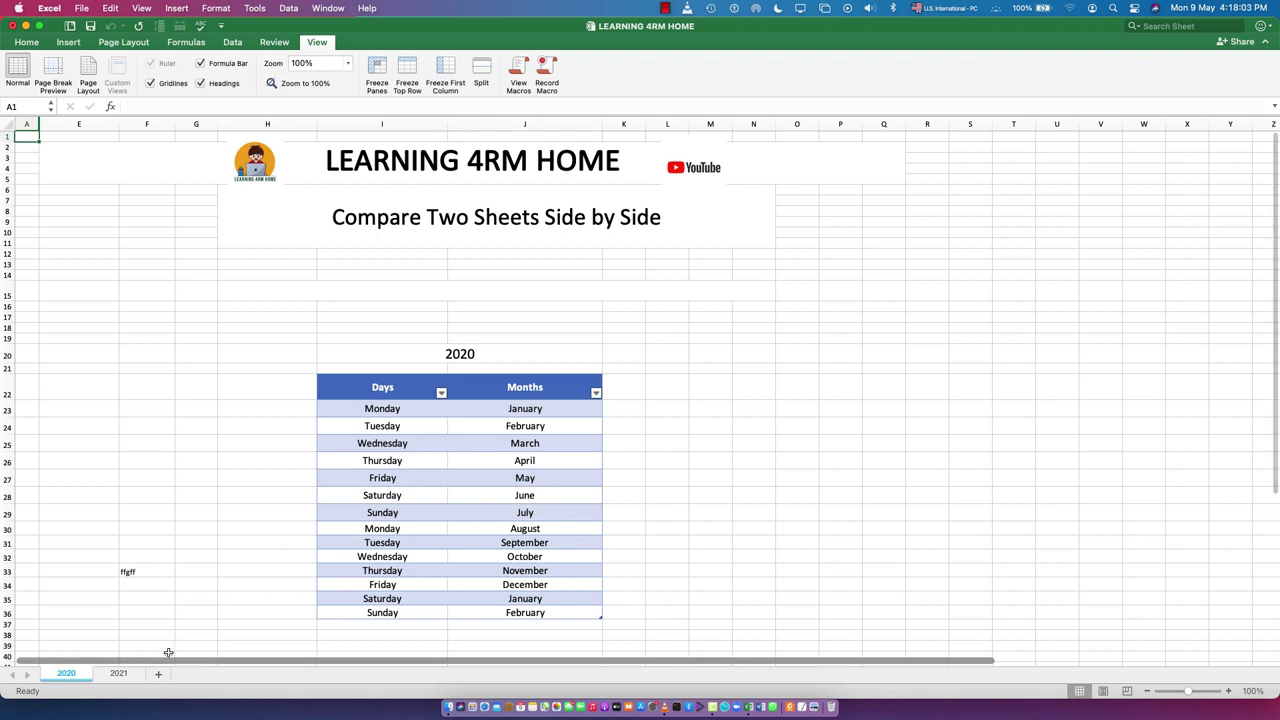
click(118, 674)
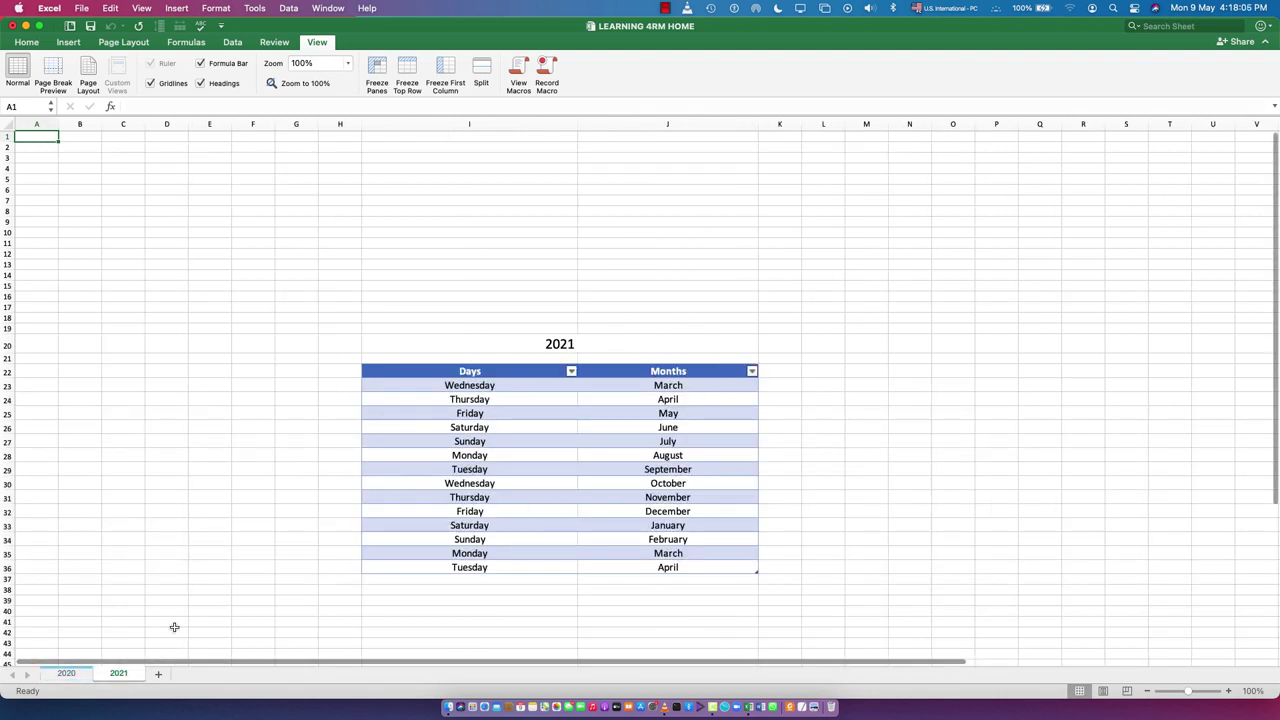
click(575, 343)
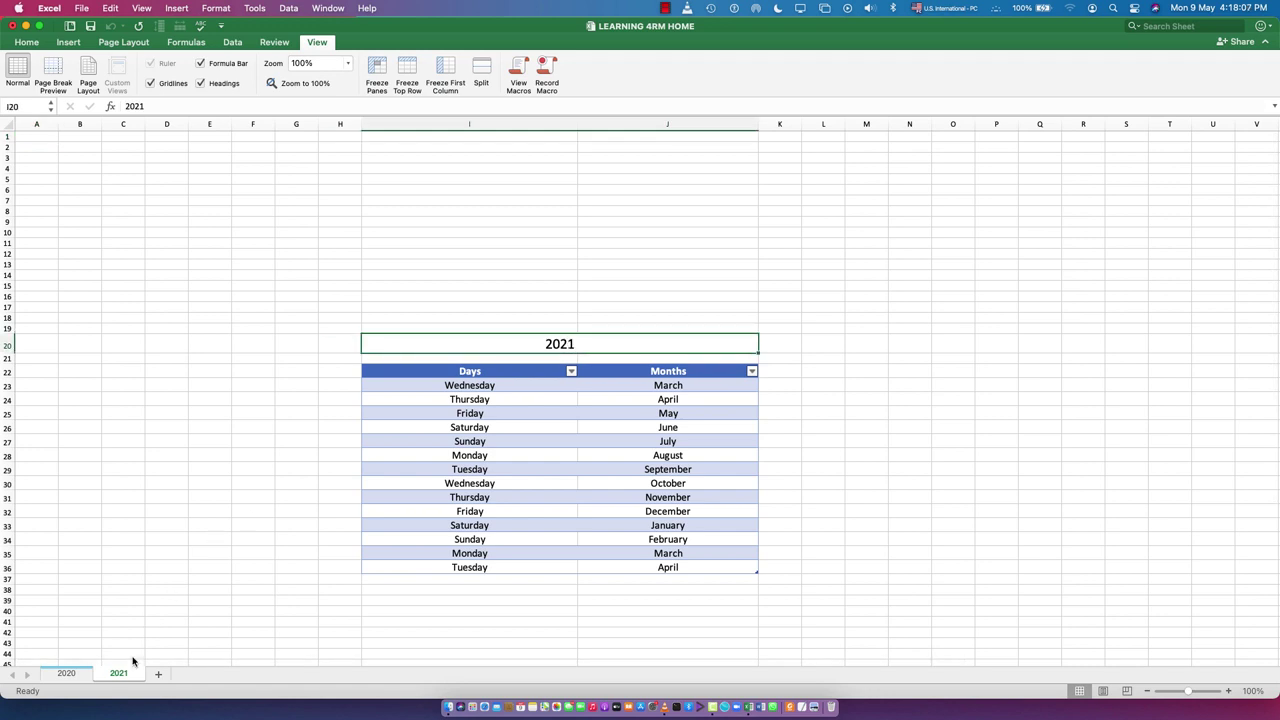
click(80, 672)
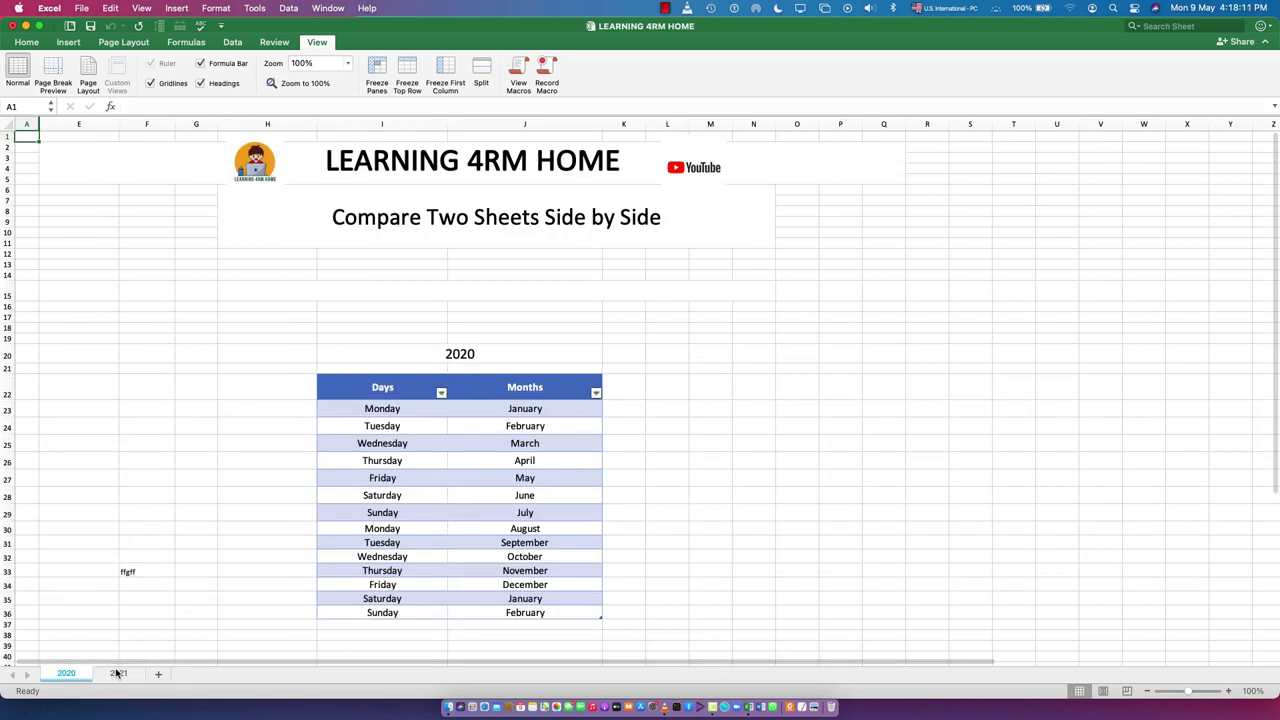
key(ctrl+Page_Down)
click(62, 676)
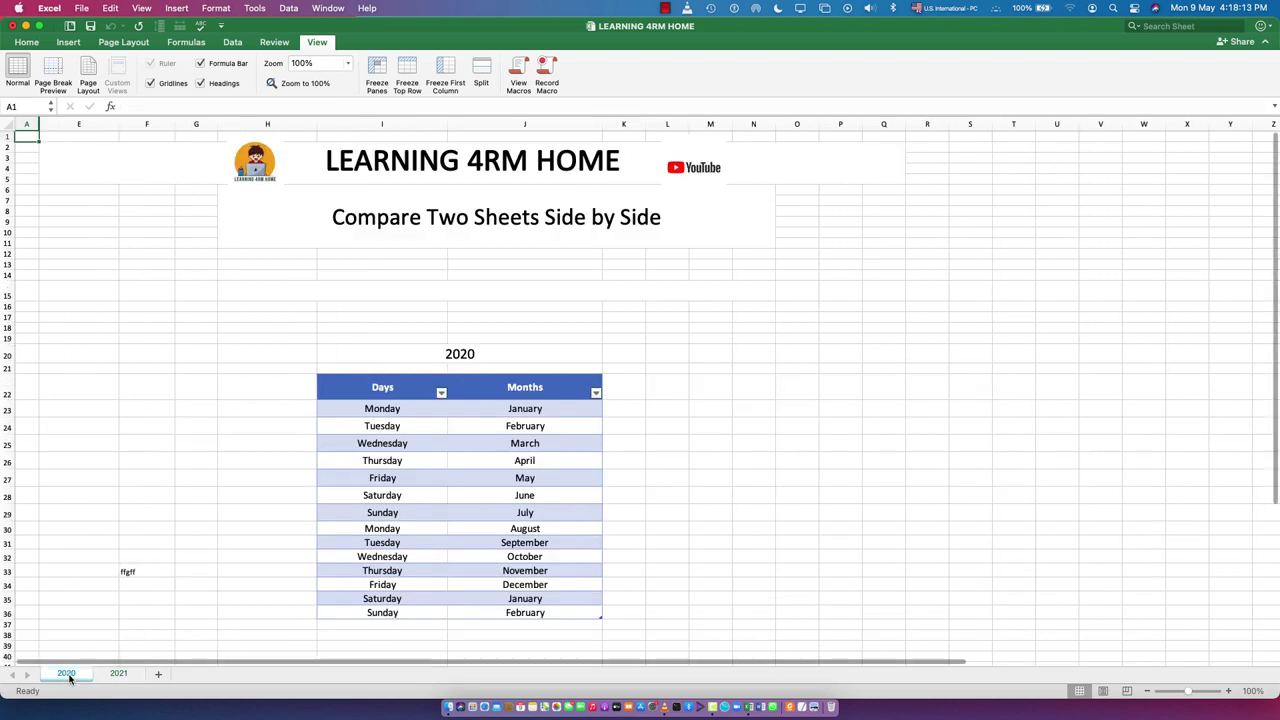
click(108, 674)
click(64, 676)
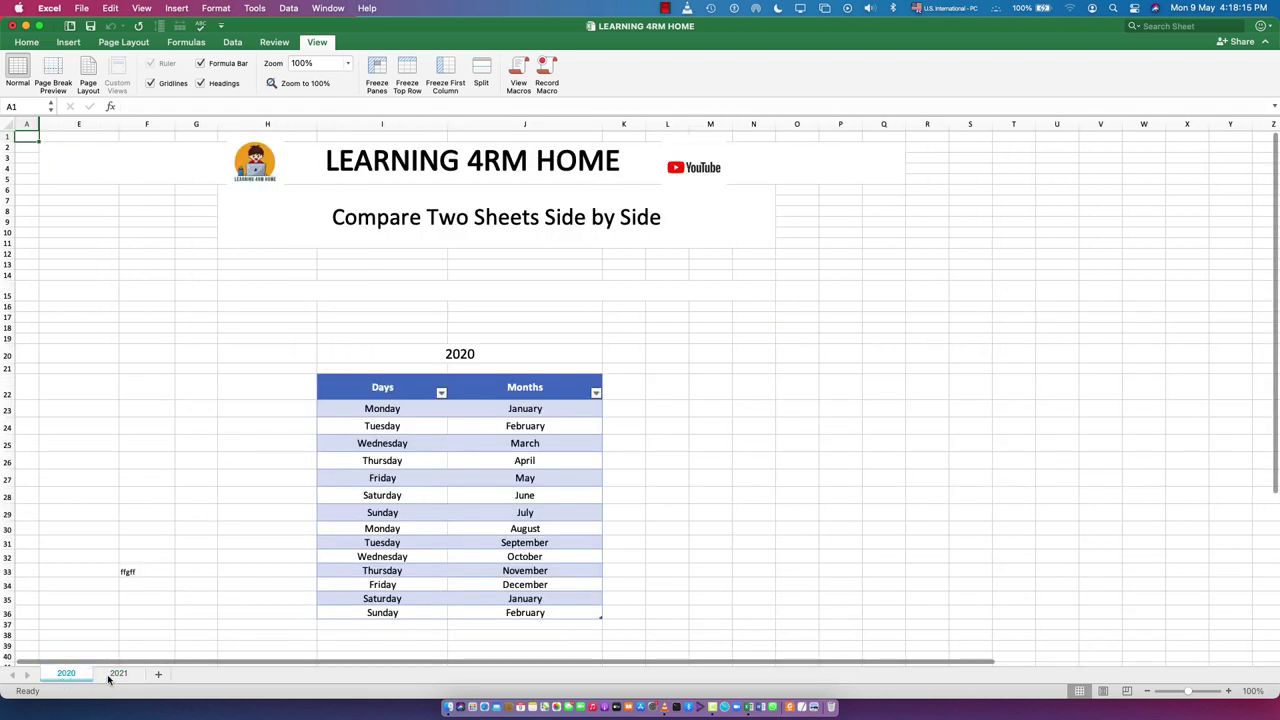
click(114, 676)
click(68, 677)
click(107, 676)
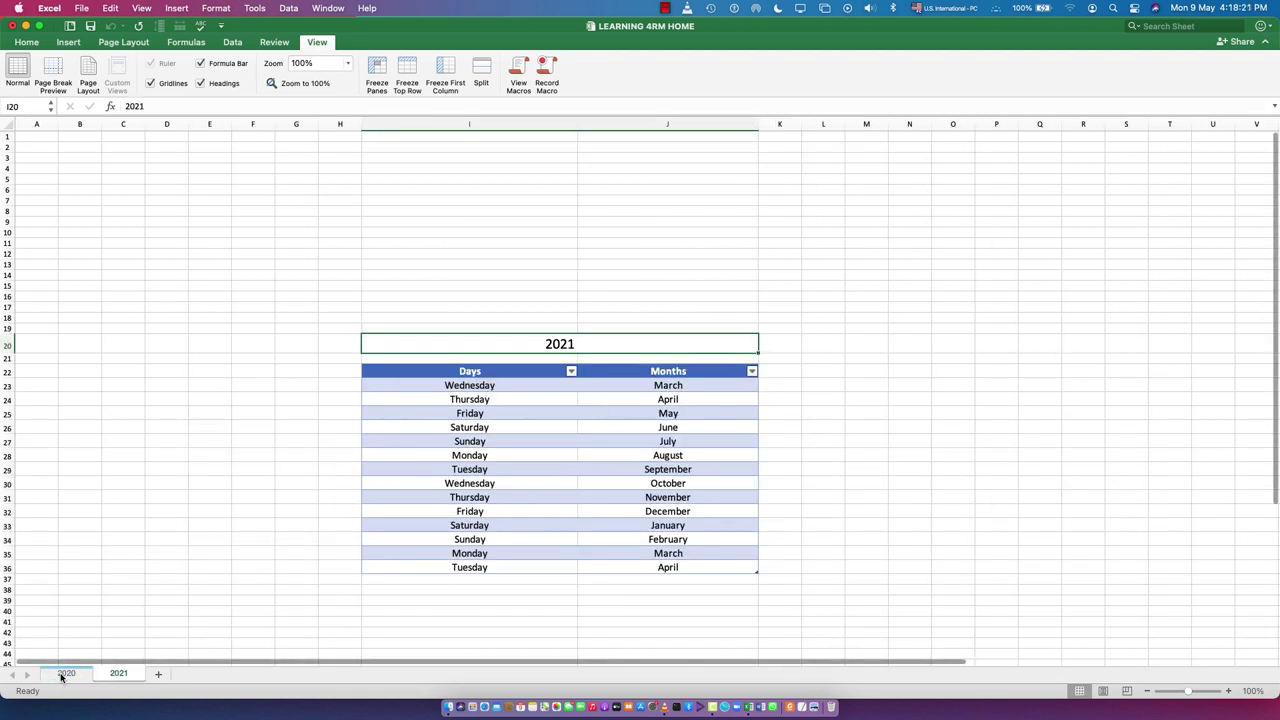
click(66, 676)
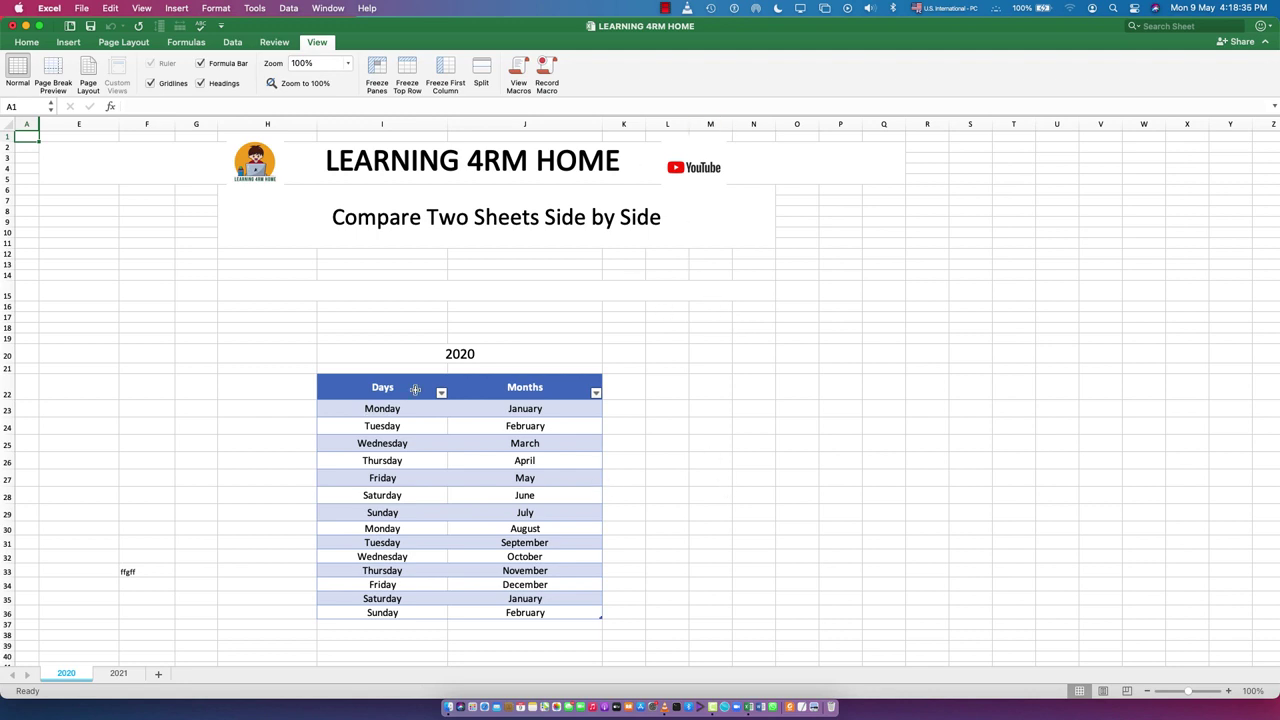
Step: Clear the stray text ffgff from cell F33 on the 2020 sheet
click(127, 572)
key(Delete)
key(Return)
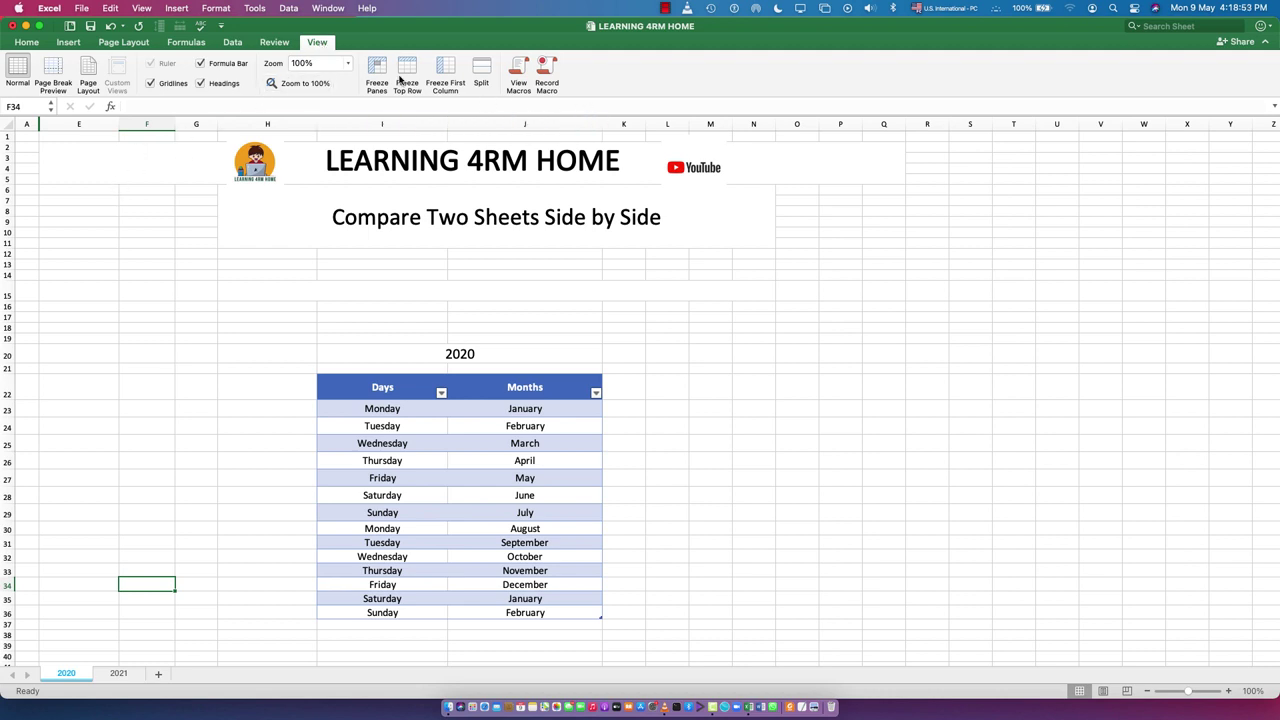
Step: Open a New Window of LEARNING 4RM HOME and drag it to the screen's right side
click(330, 9)
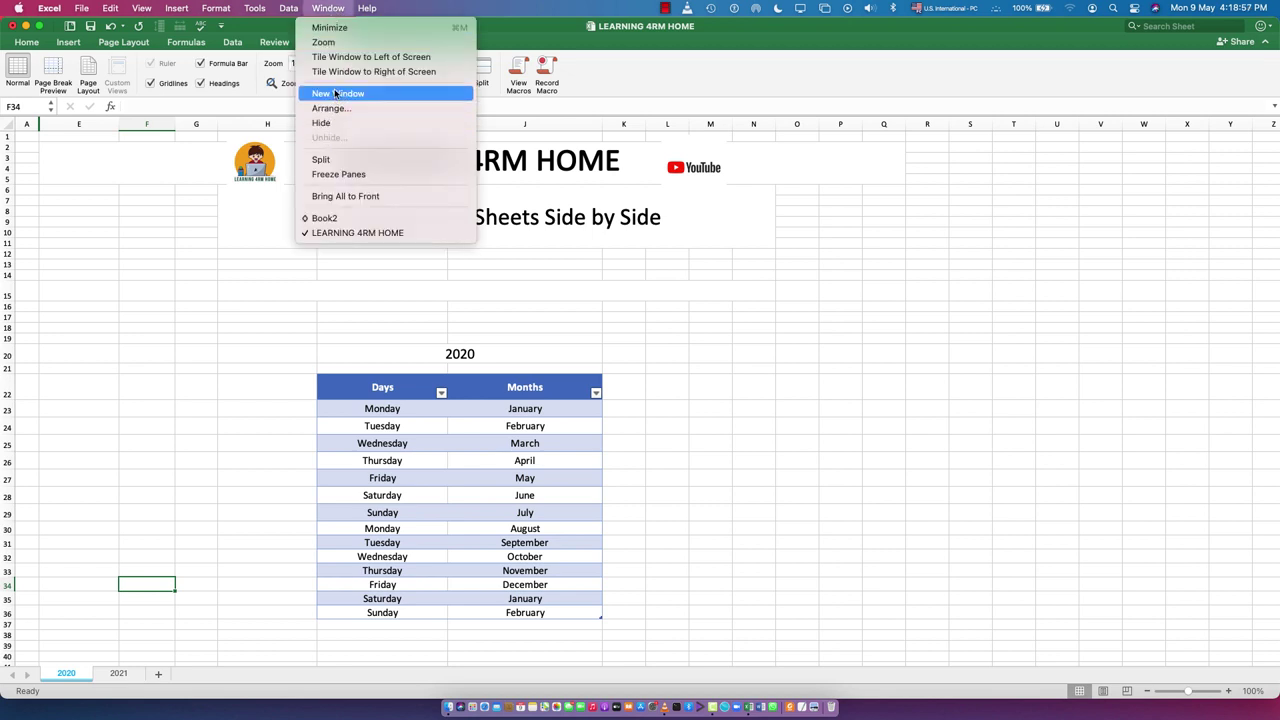
click(789, 324)
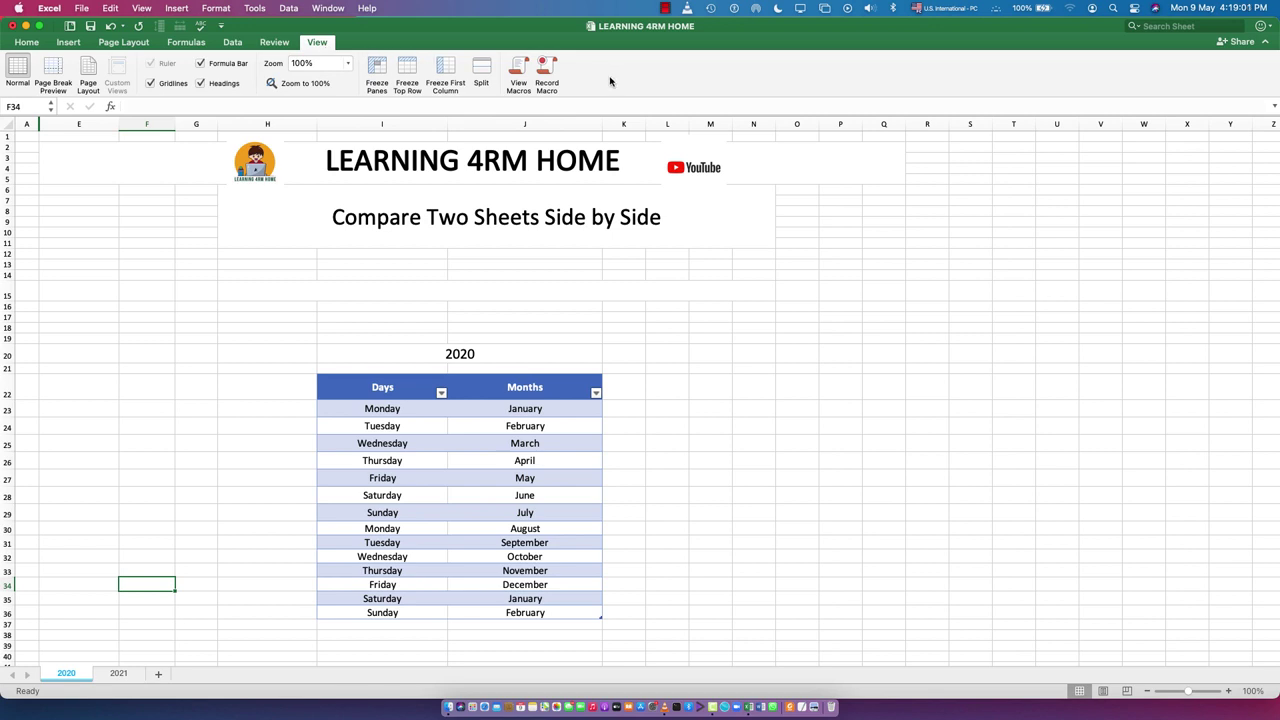
click(325, 9)
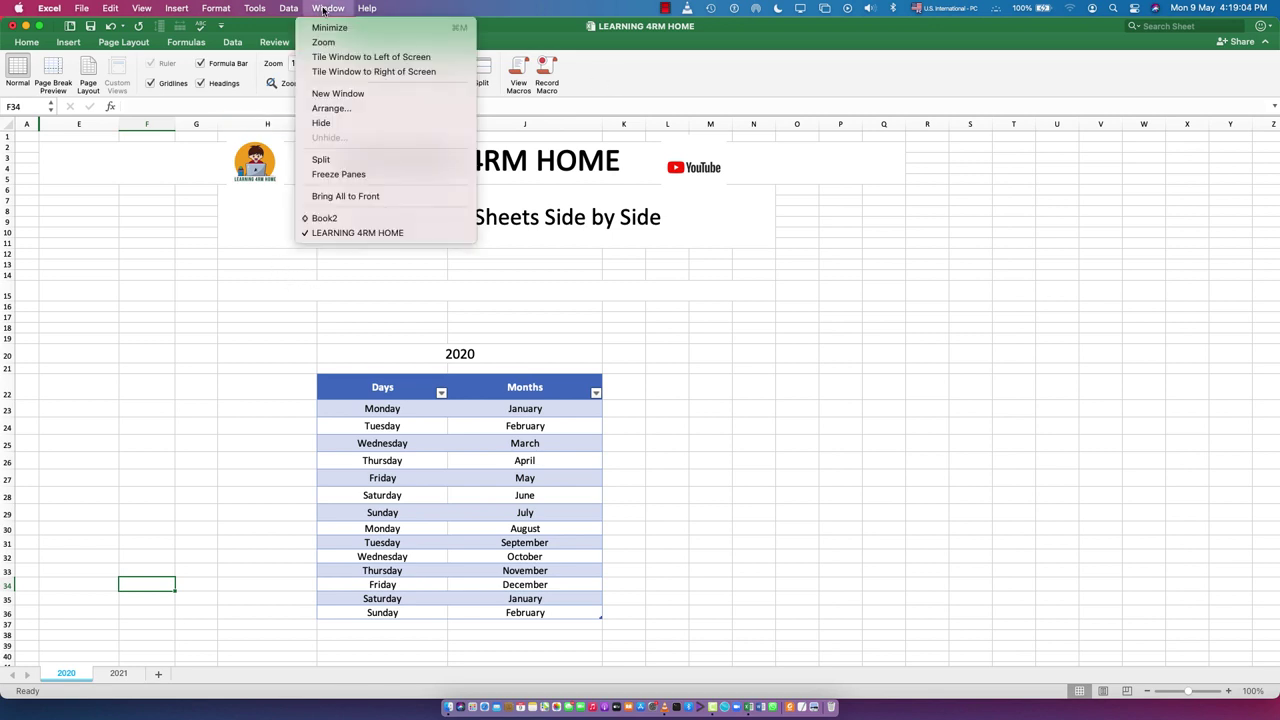
click(326, 96)
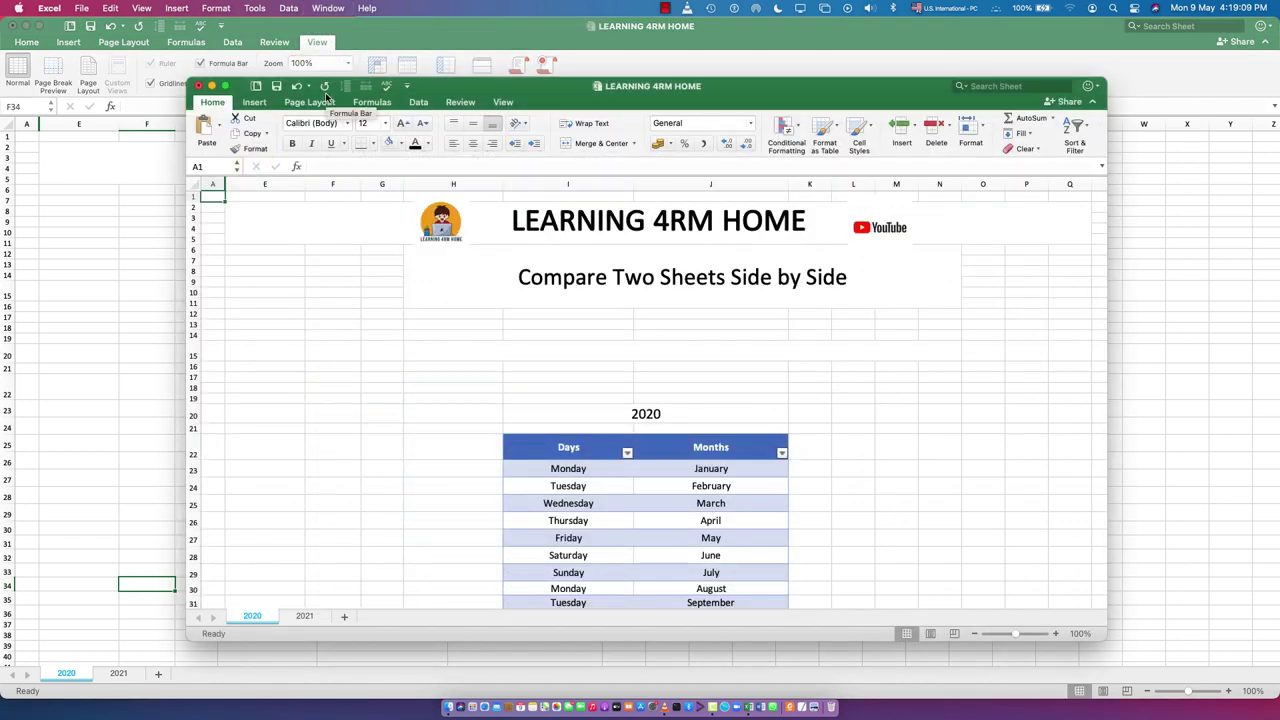
drag(534, 90, 637, 91)
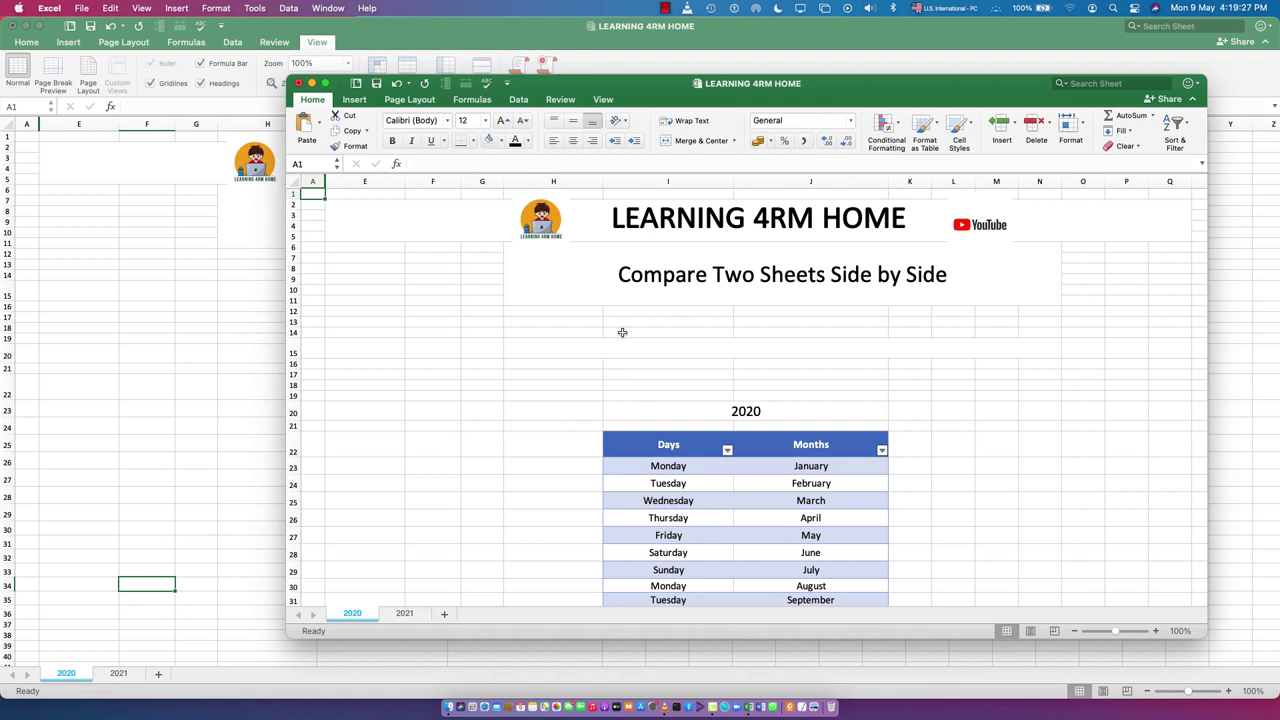
drag(631, 90, 921, 63)
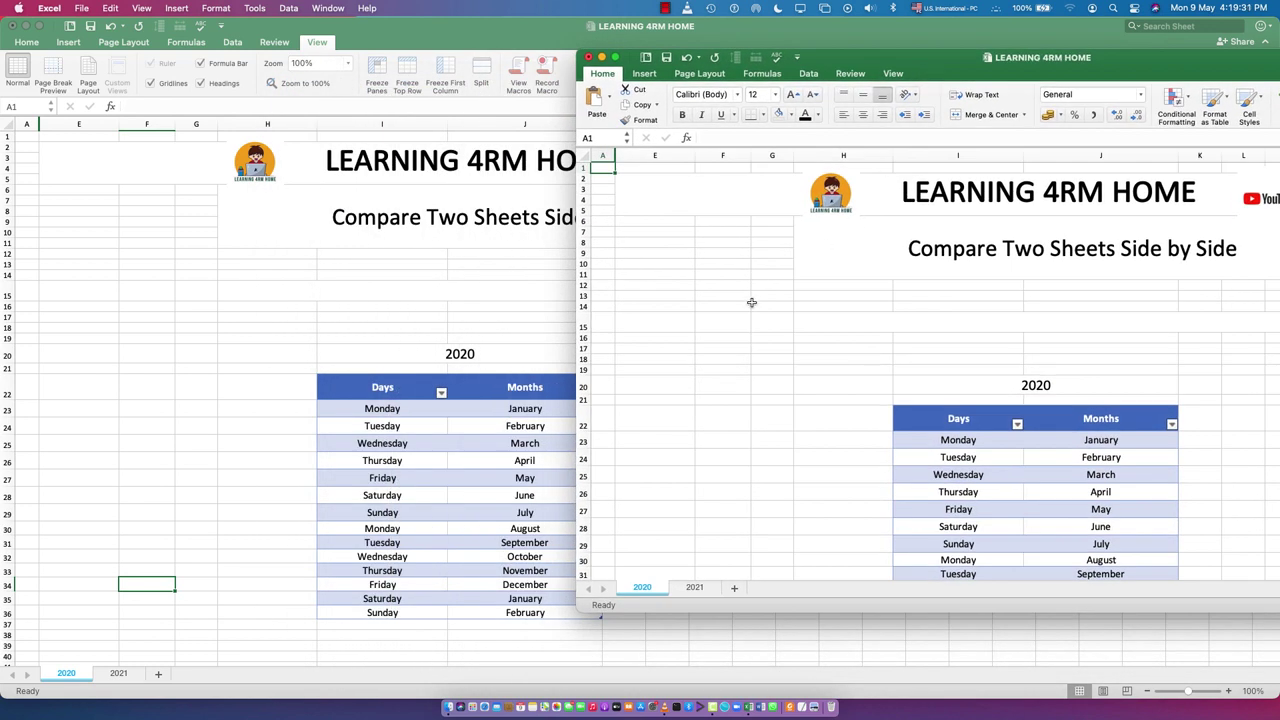
click(178, 360)
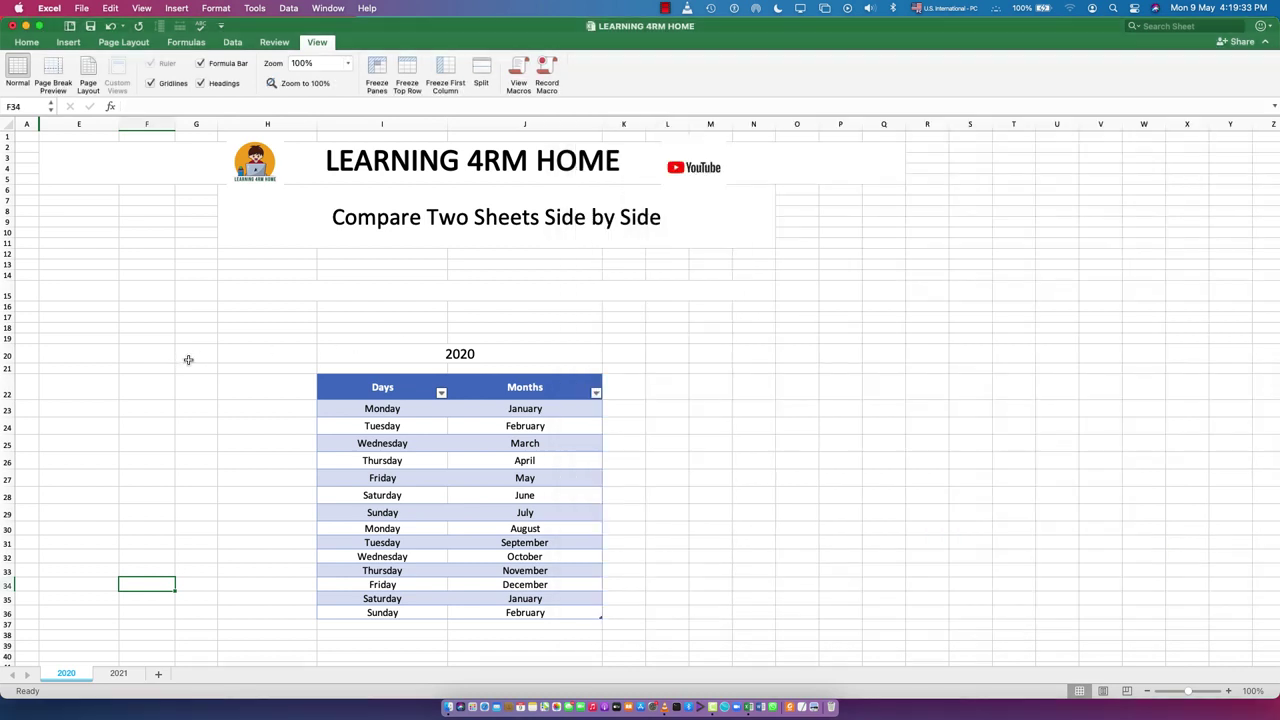
Step: Bring the second LEARNING 4RM HOME window to the front from the Excel Dock icon's window list
right_click(749, 697)
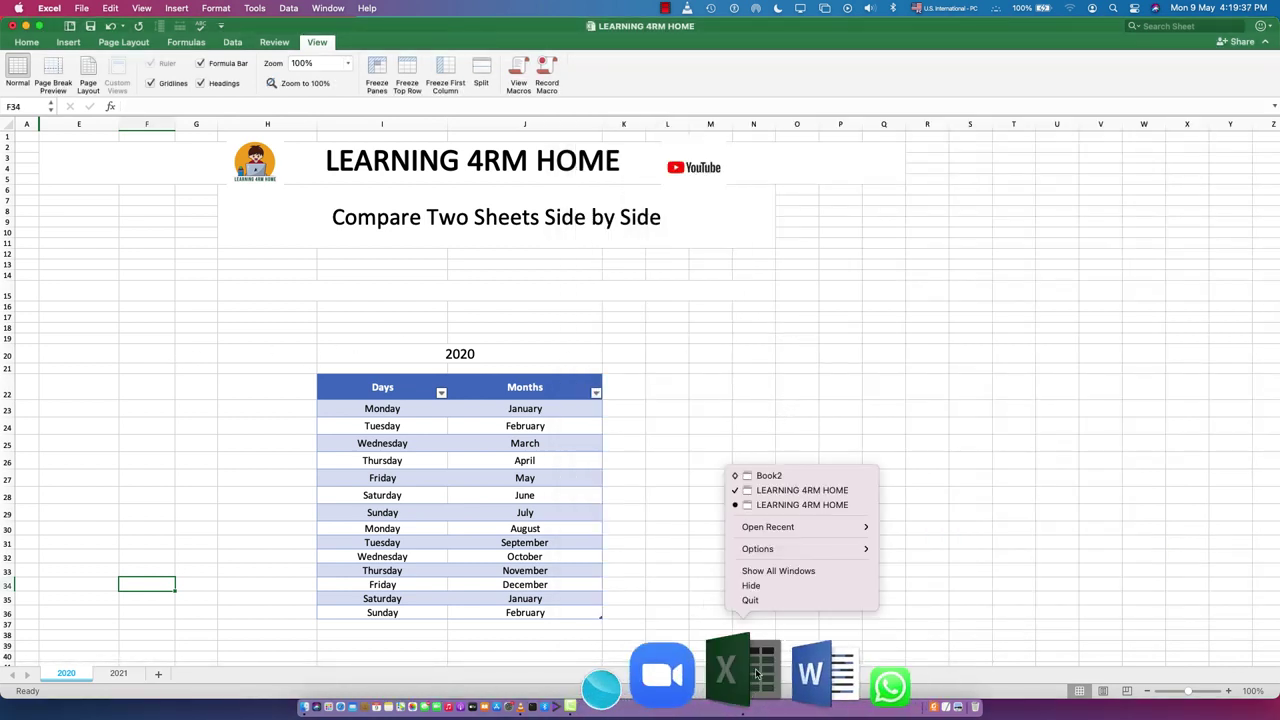
click(764, 505)
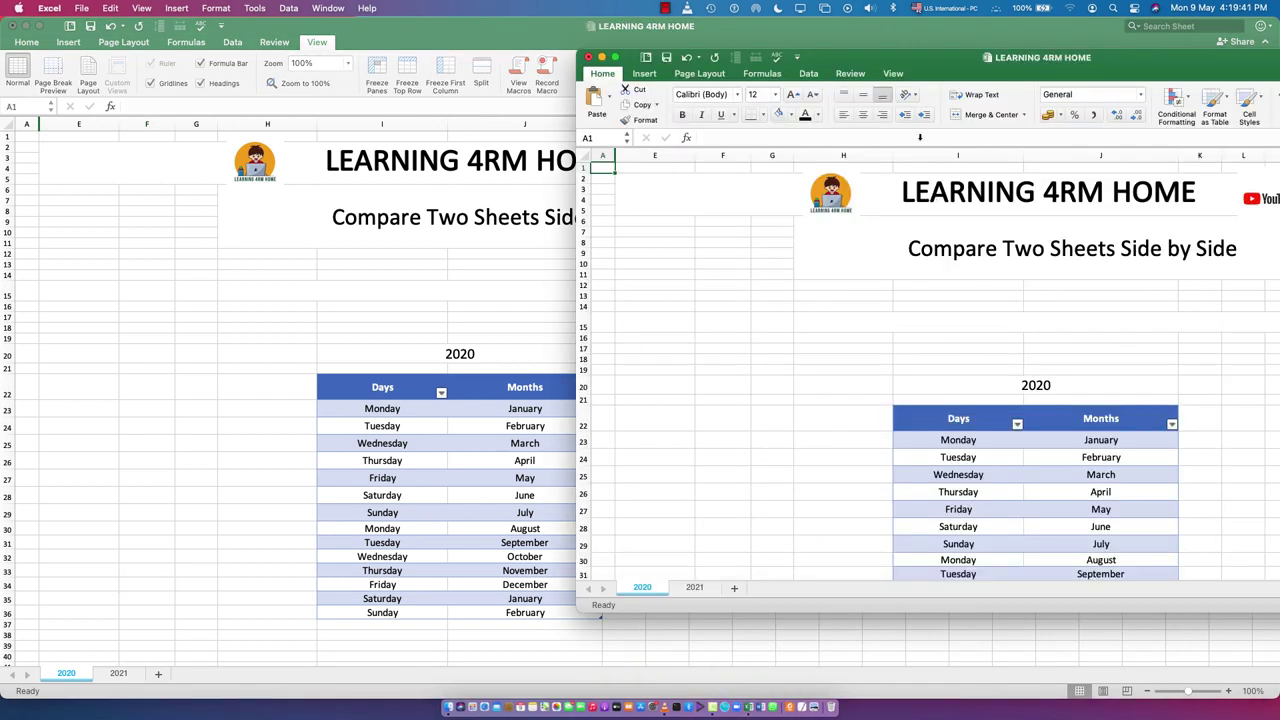
click(914, 41)
click(147, 584)
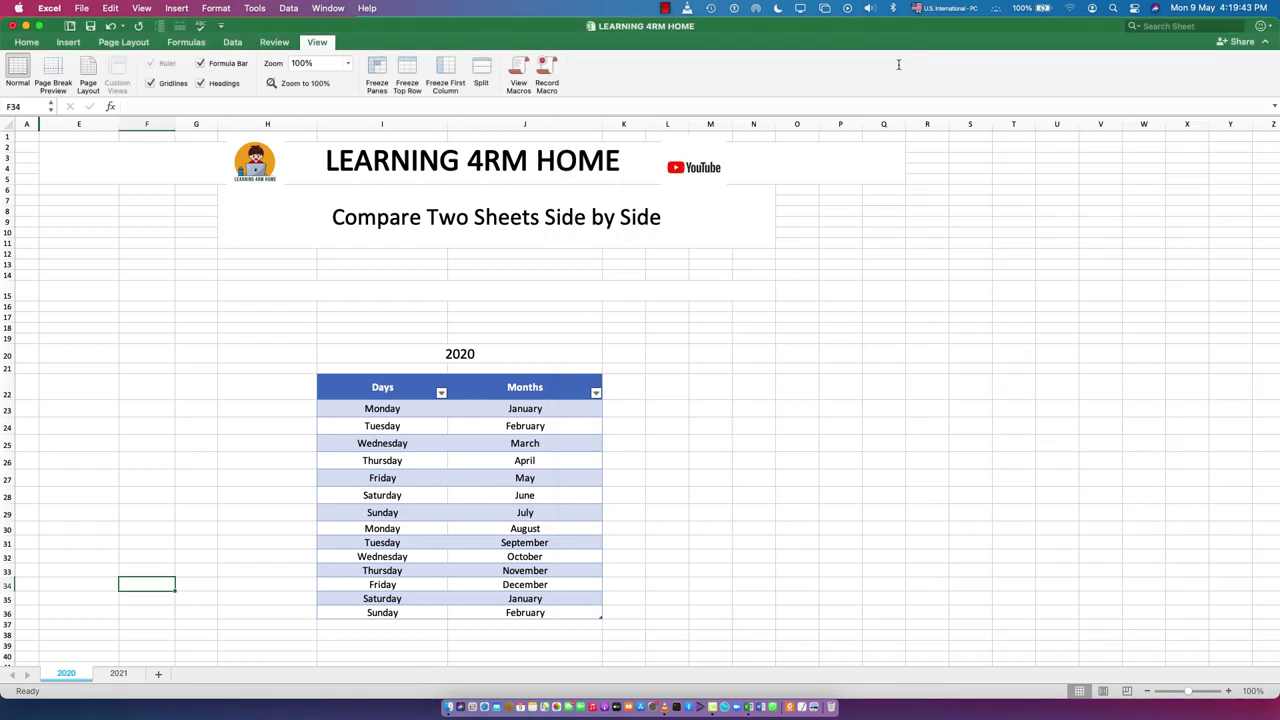
right_click(750, 688)
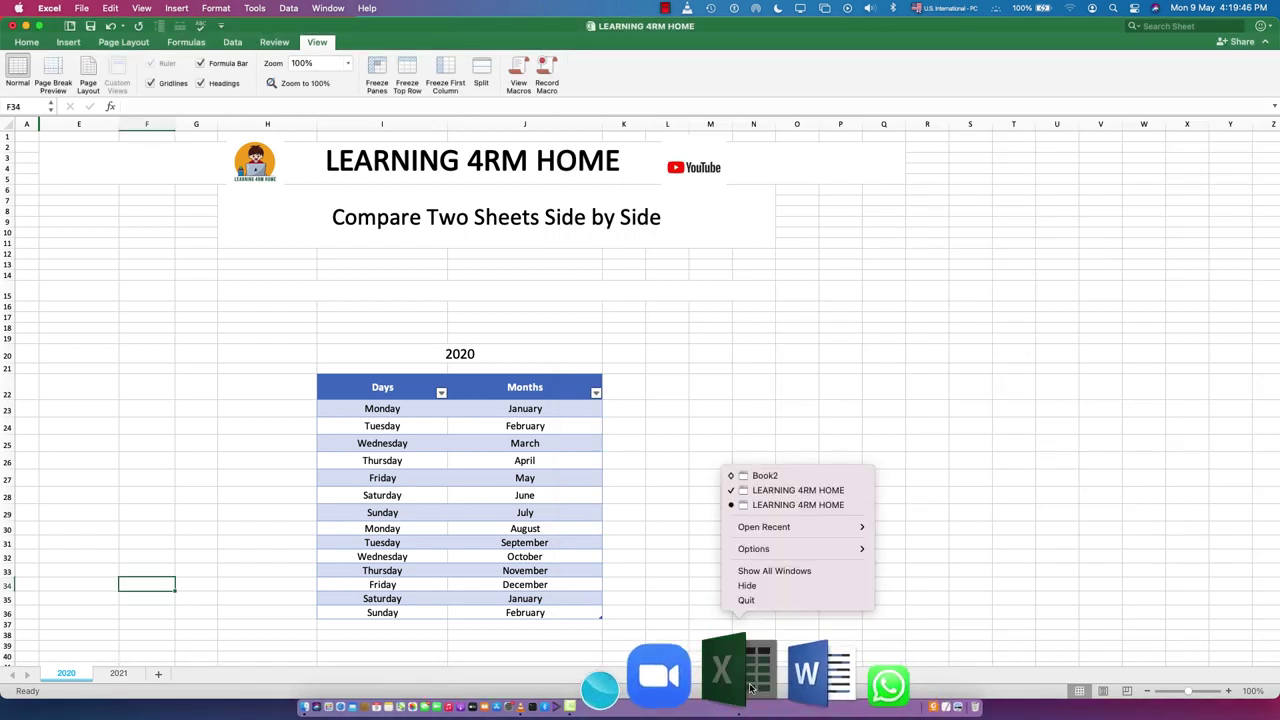
click(770, 505)
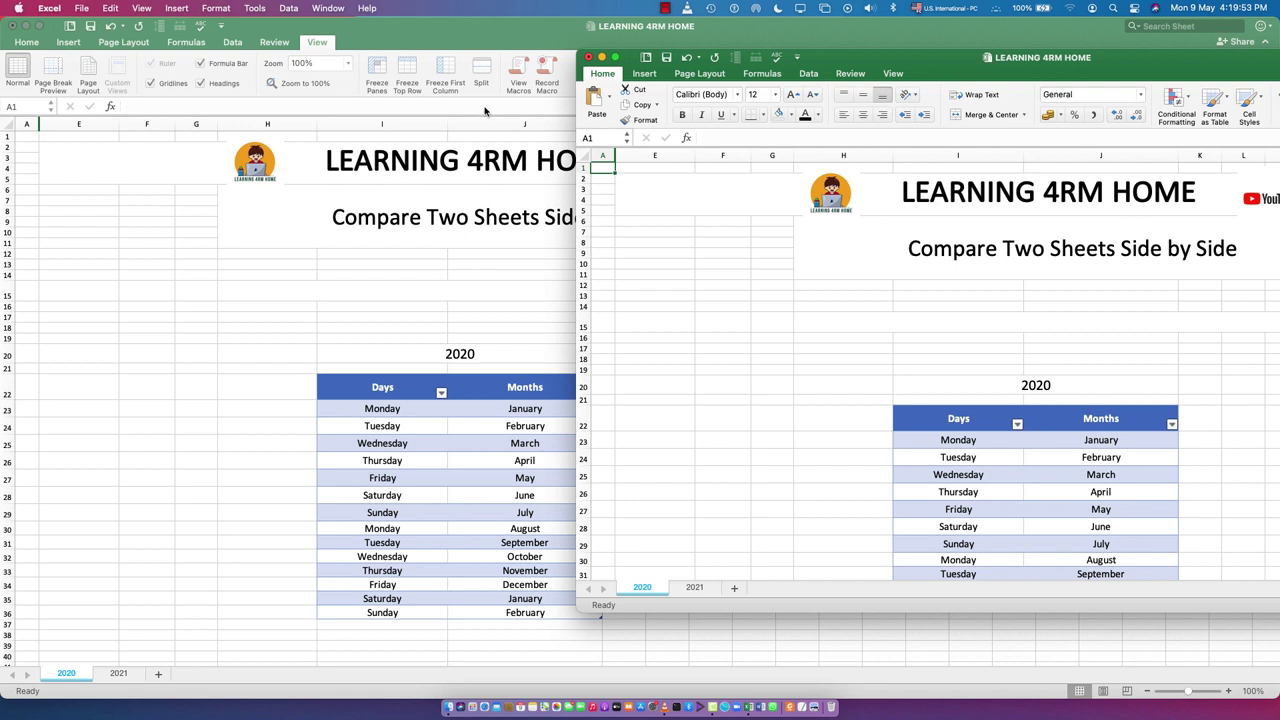
Step: Arrange the two LEARNING 4RM HOME windows Horizontal, one stacked above the other
click(327, 9)
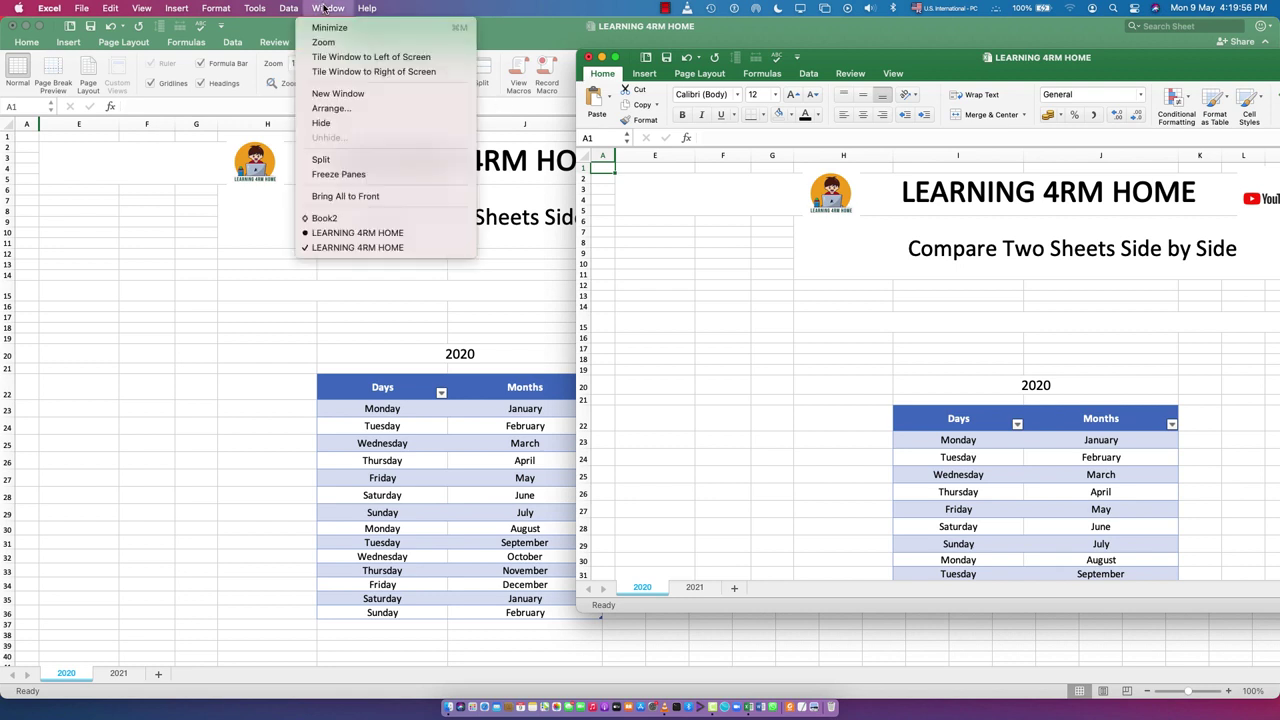
click(330, 108)
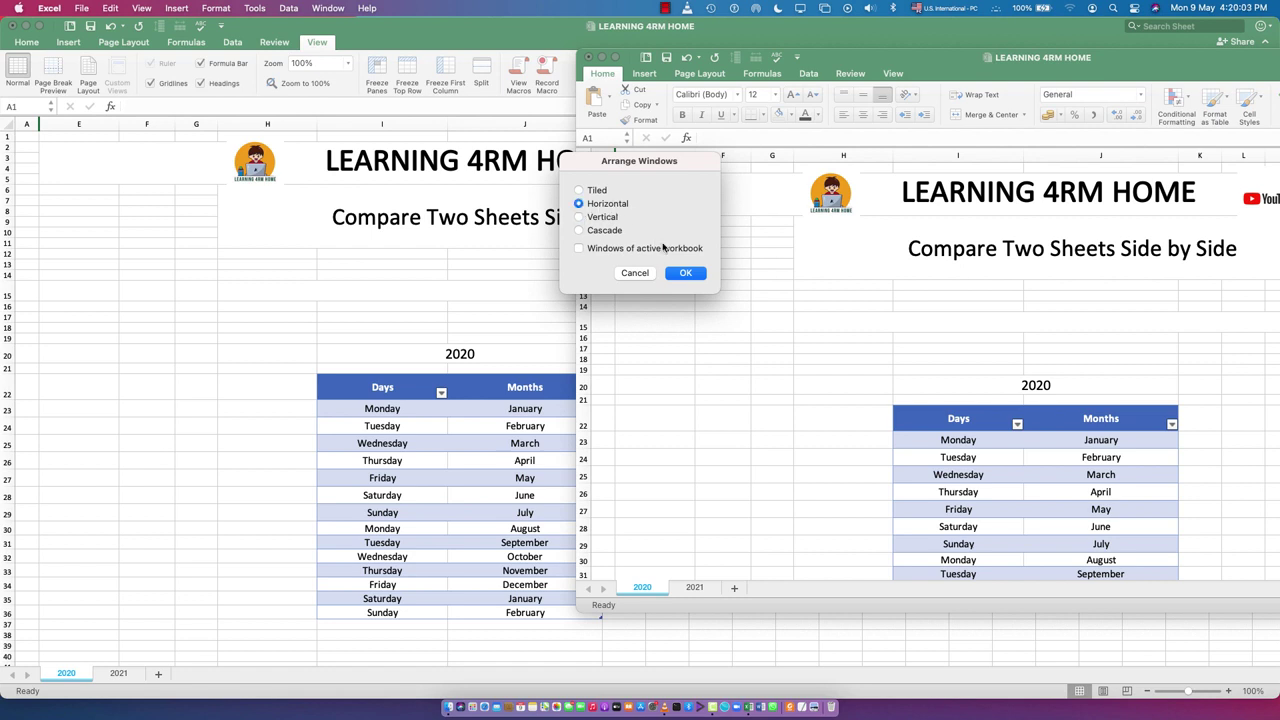
click(683, 273)
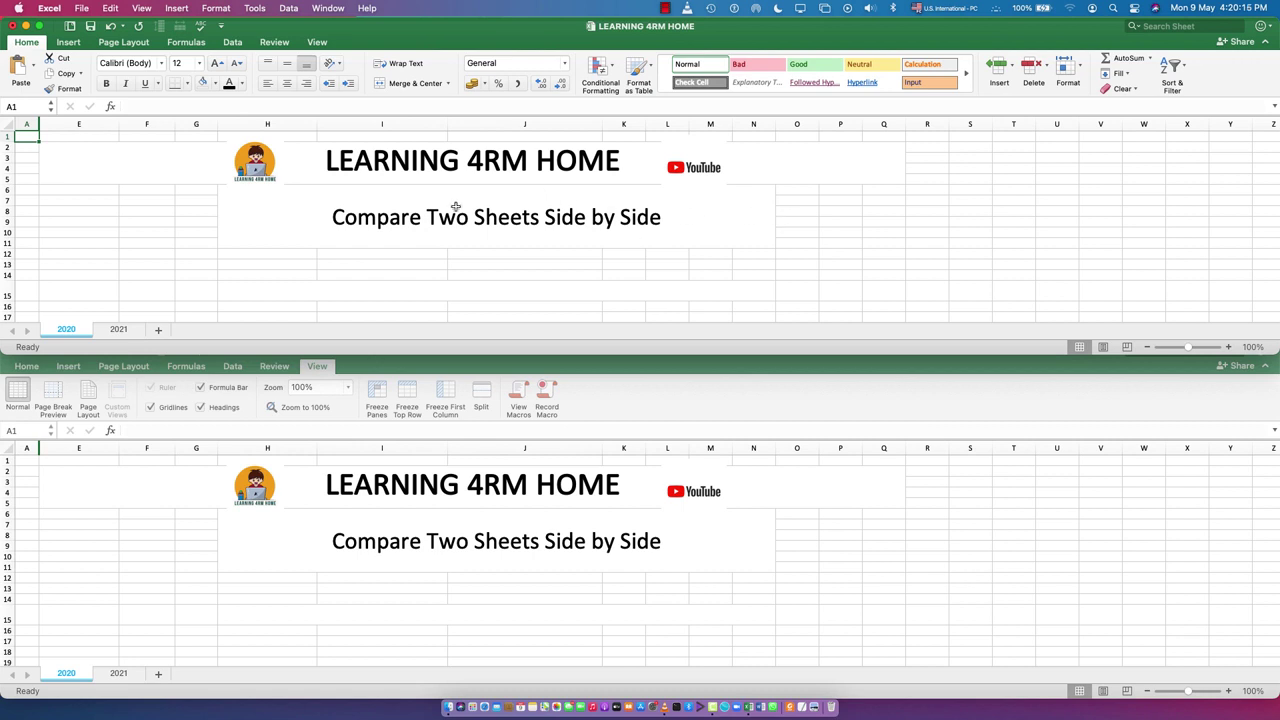
Step: Switch the lower window to the 2021 sheet while the upper window keeps 2020
scroll(338, 256, down, 3)
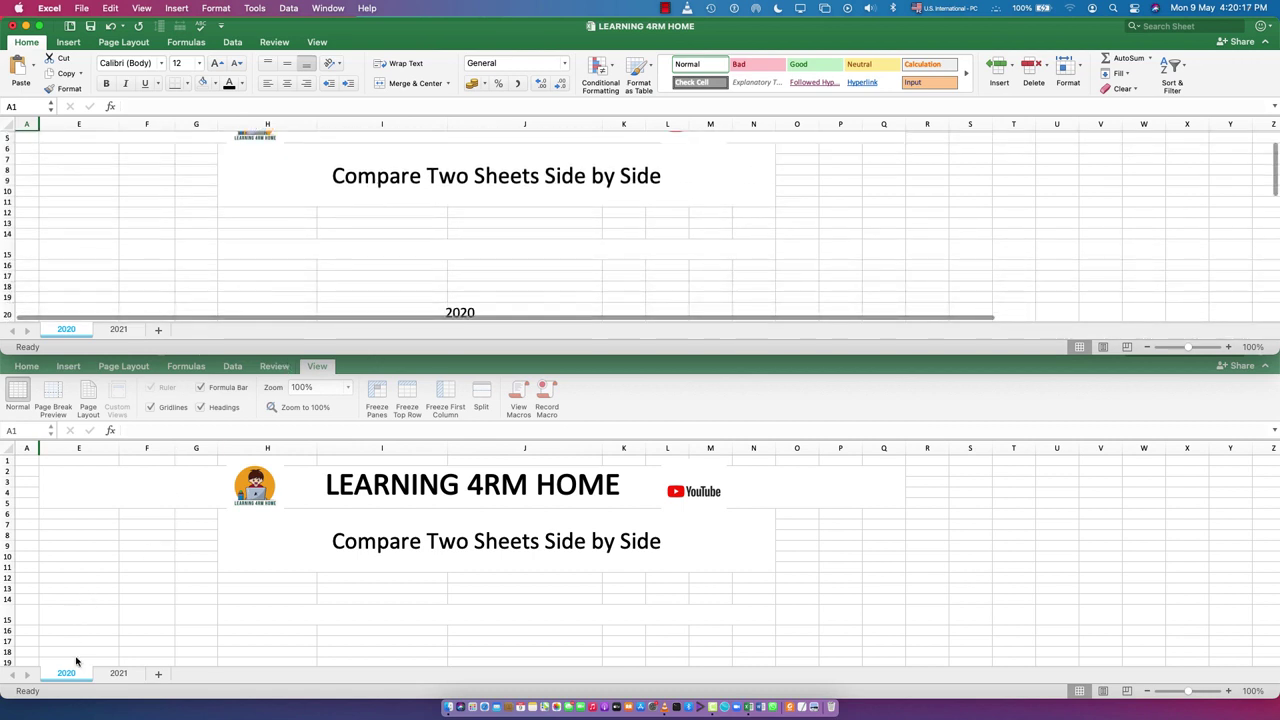
click(122, 674)
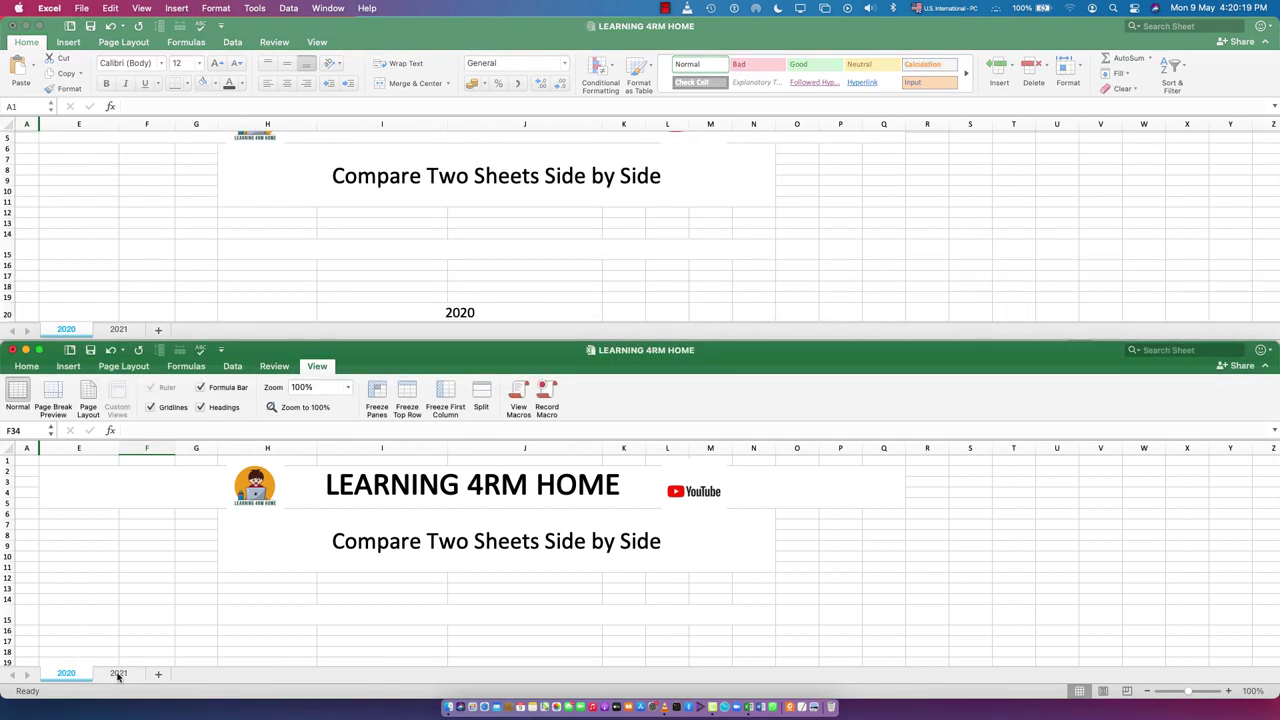
click(123, 675)
scroll(494, 590, down, 7)
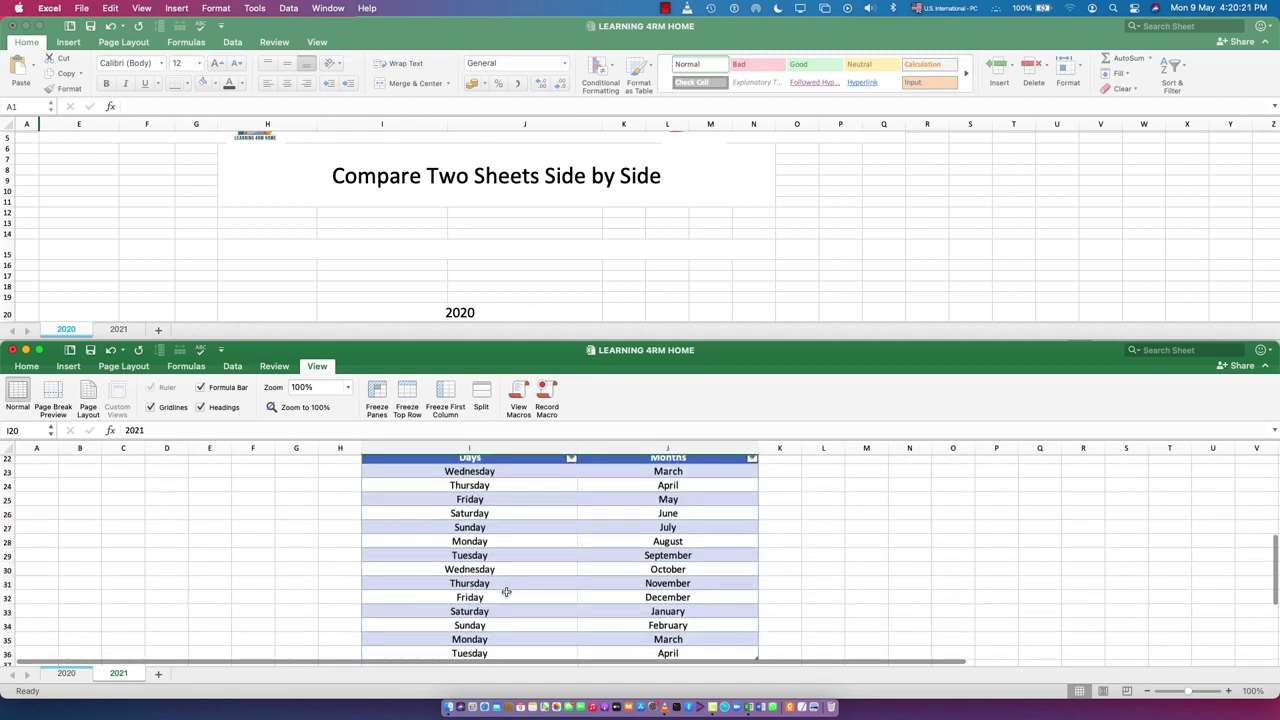
scroll(506, 576, up, 3)
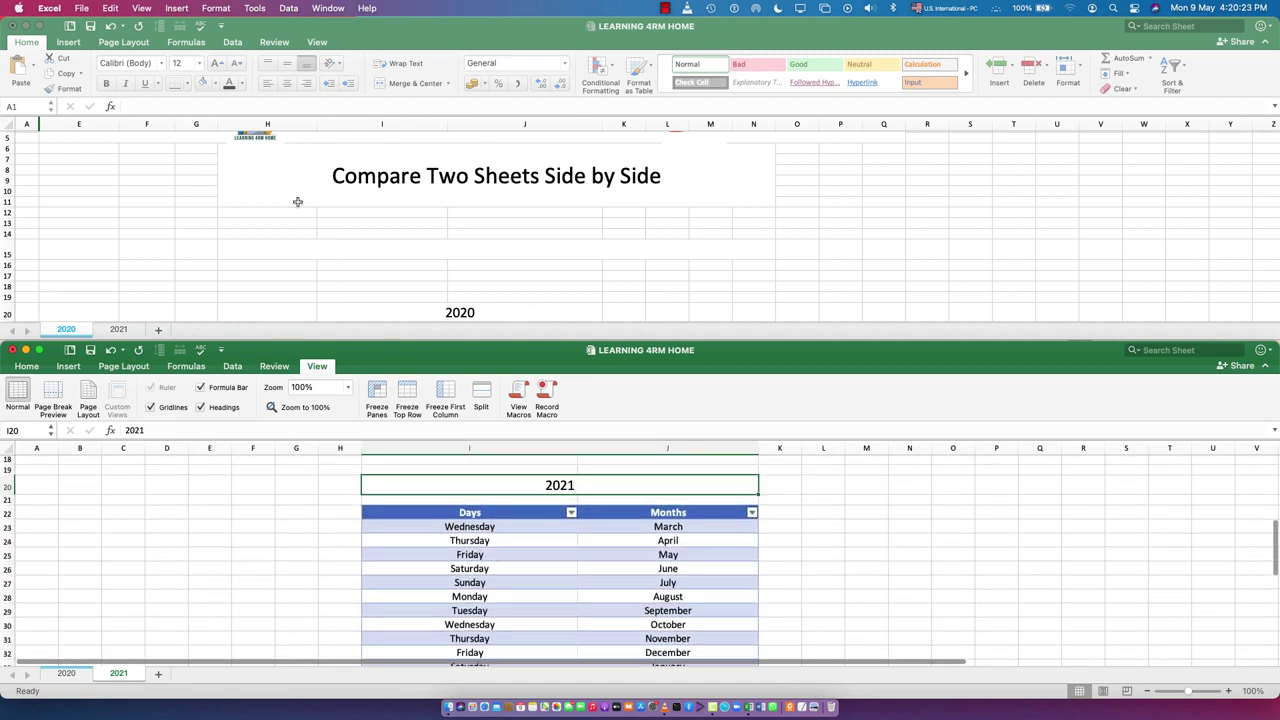
click(139, 296)
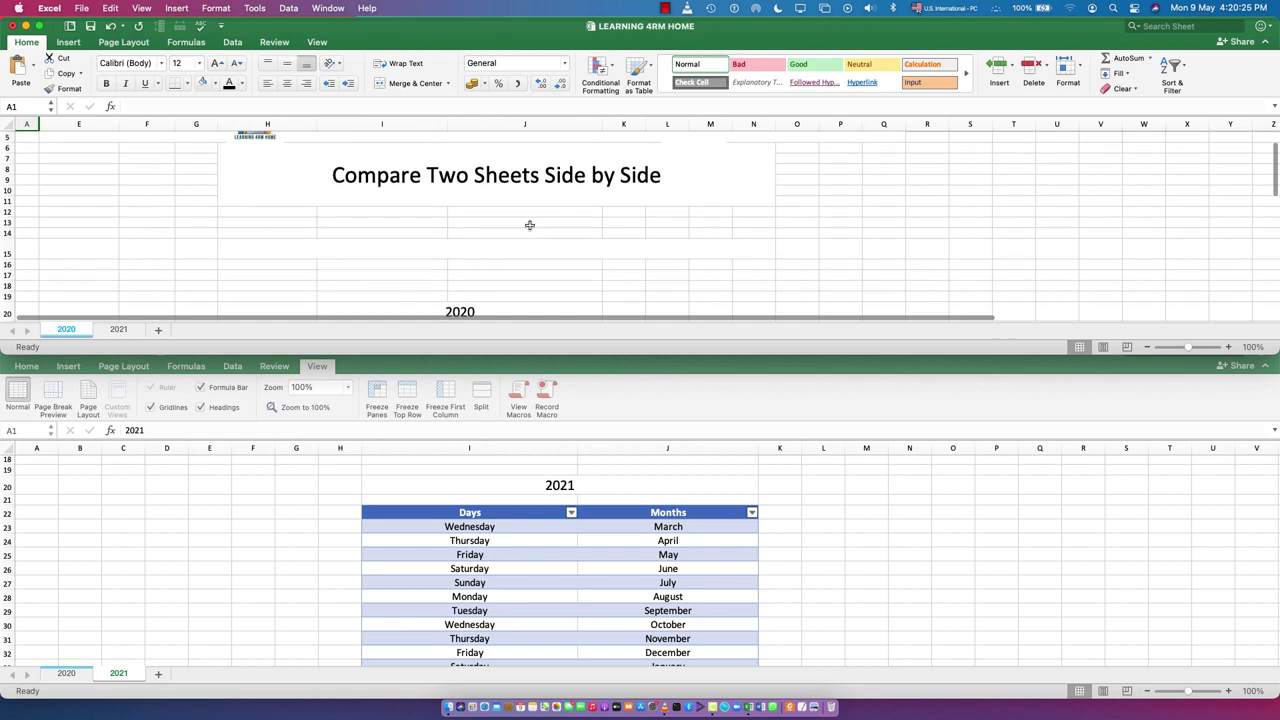
scroll(529, 224, down, 6)
scroll(498, 192, up, 2)
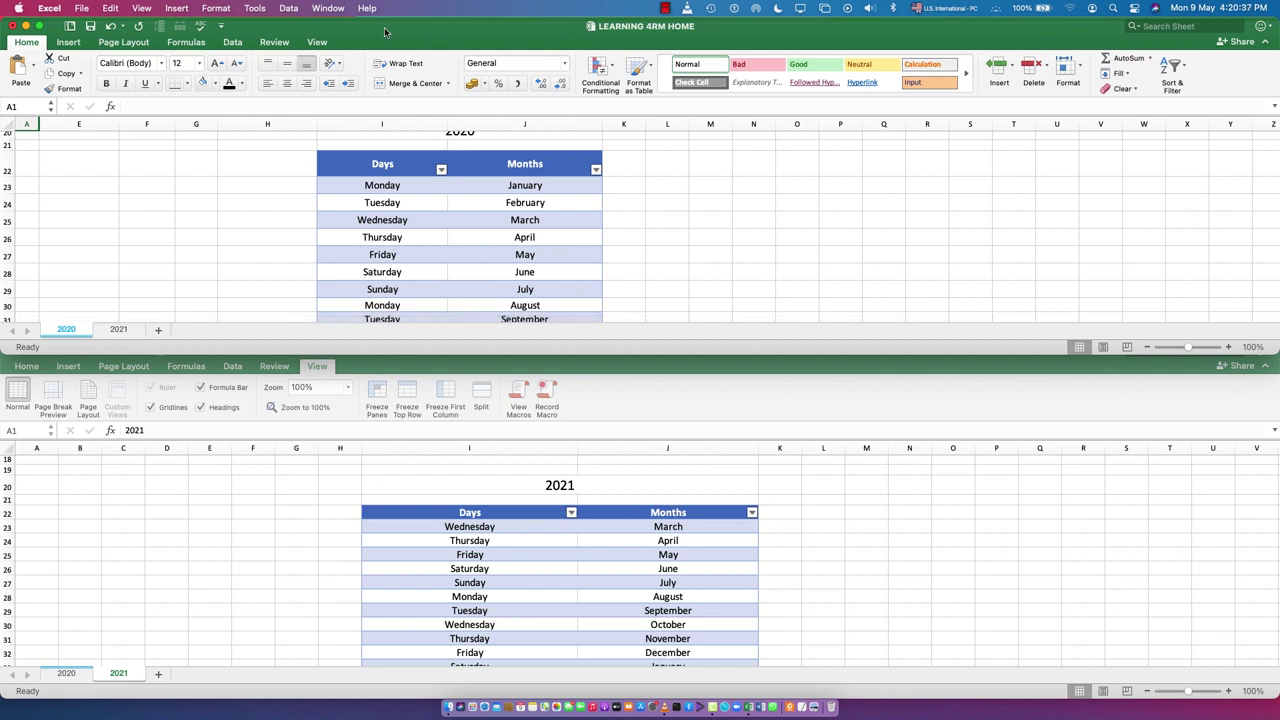
Step: Arrange the windows Vertical, with 2020 on the left and 2021 on the right
click(340, 8)
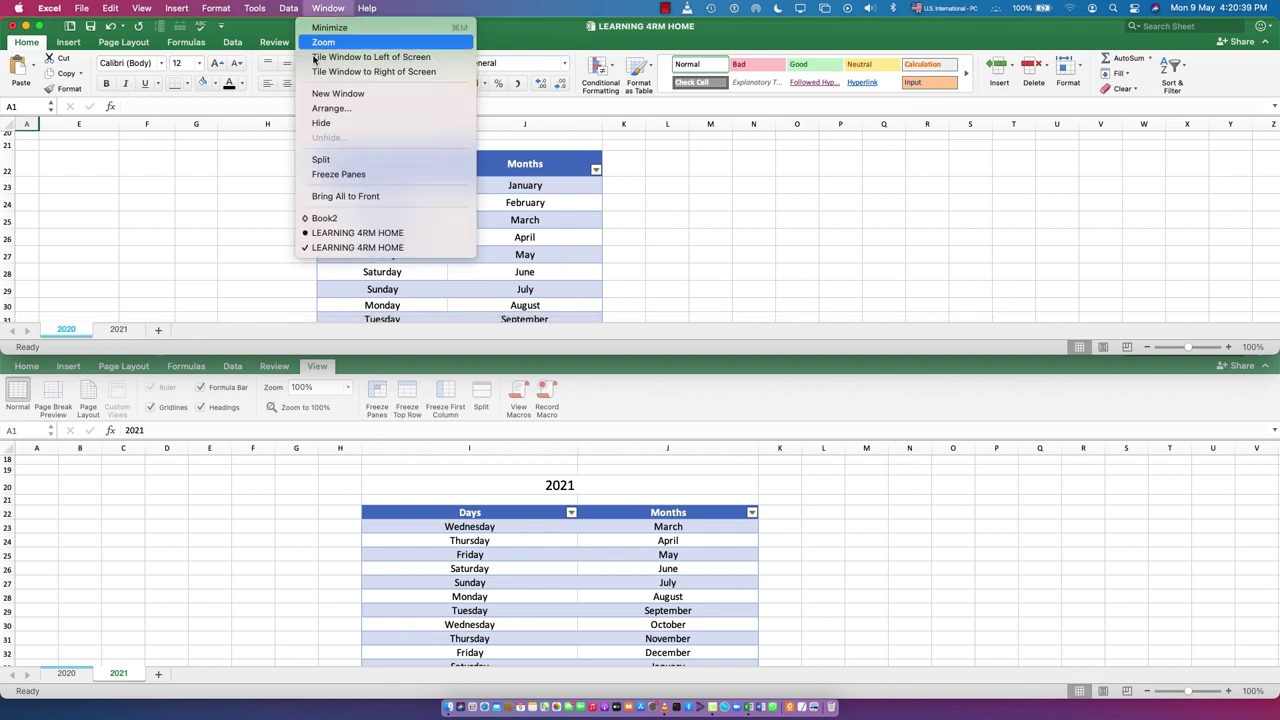
click(322, 110)
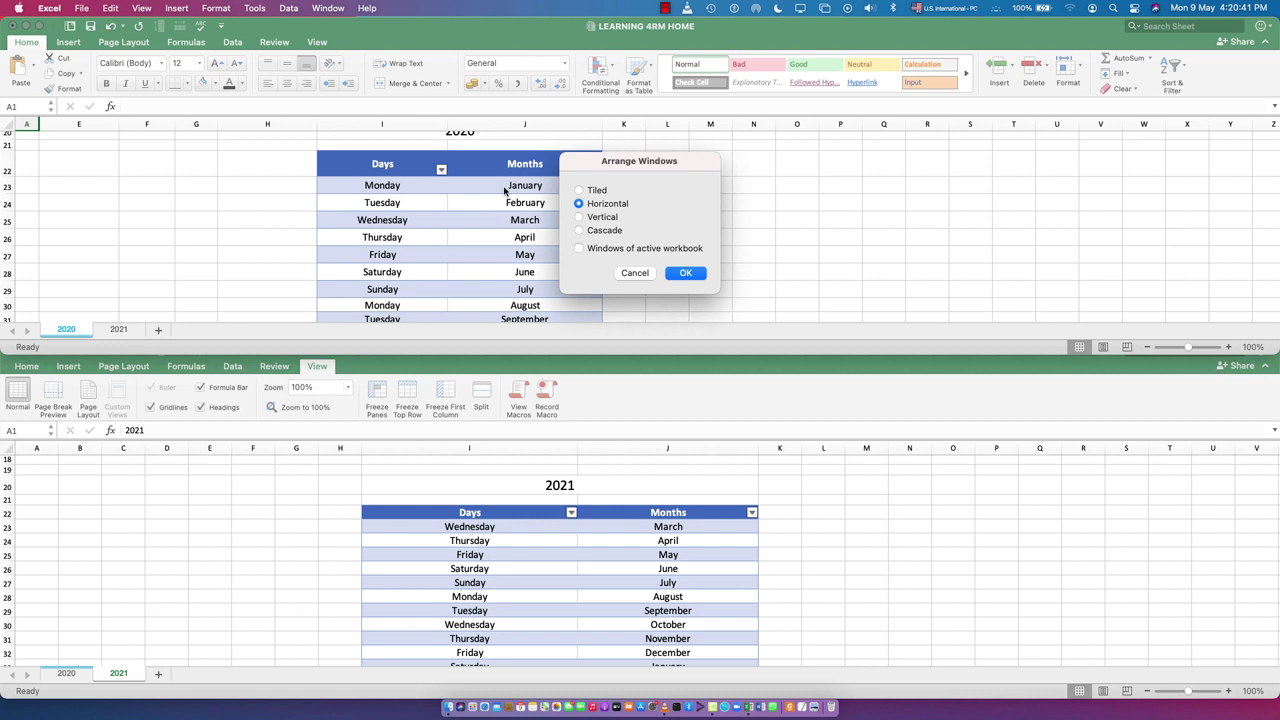
click(686, 273)
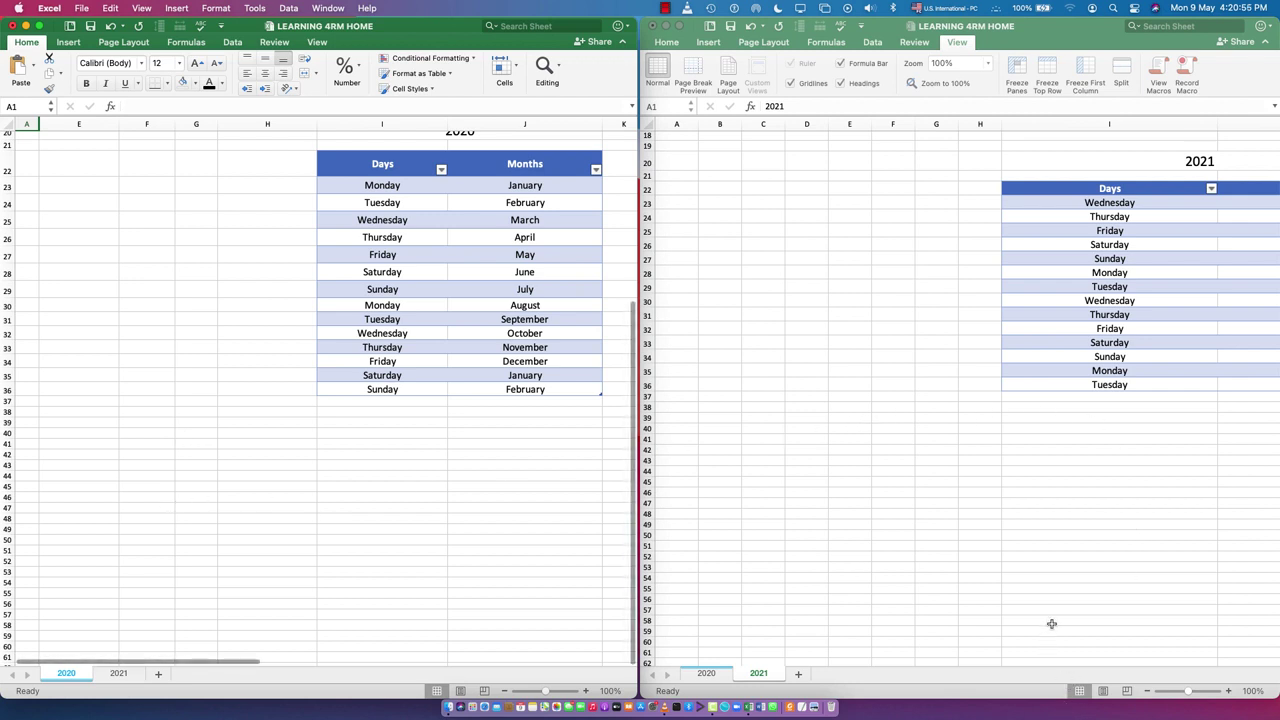
scroll(1063, 408, up, 5)
scroll(1065, 411, down, 3)
scroll(1065, 411, up, 3)
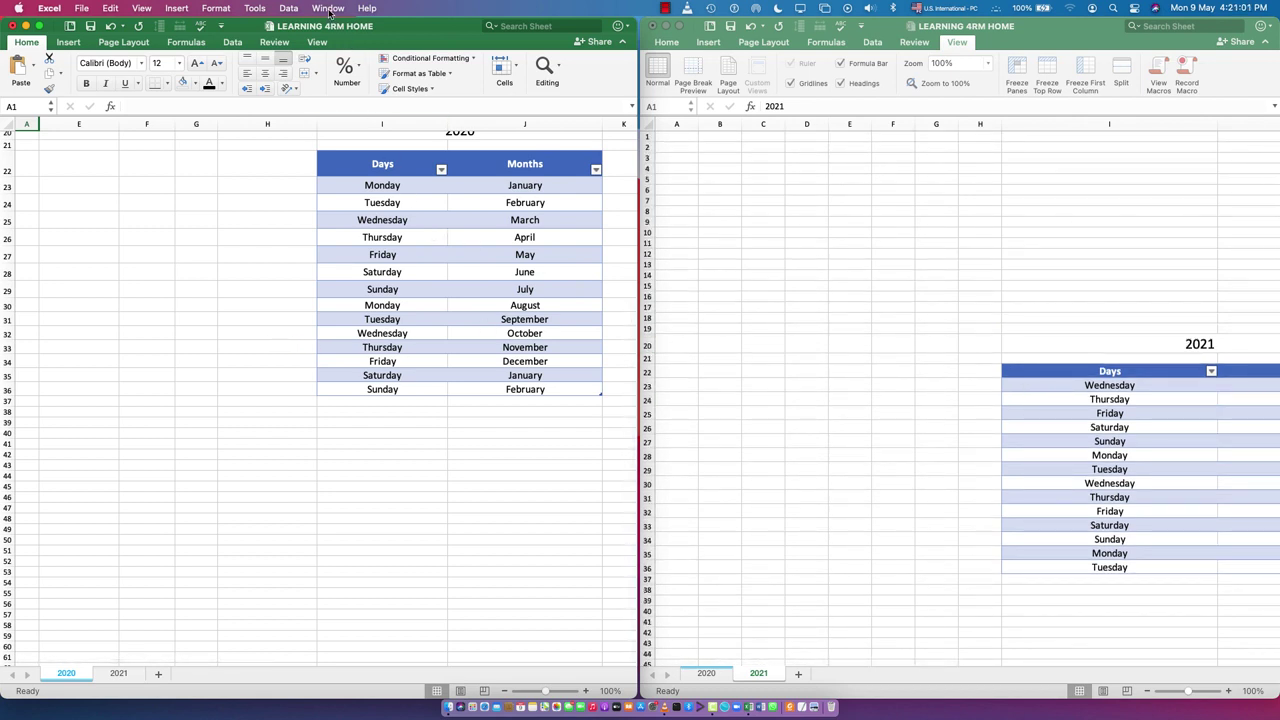
click(328, 9)
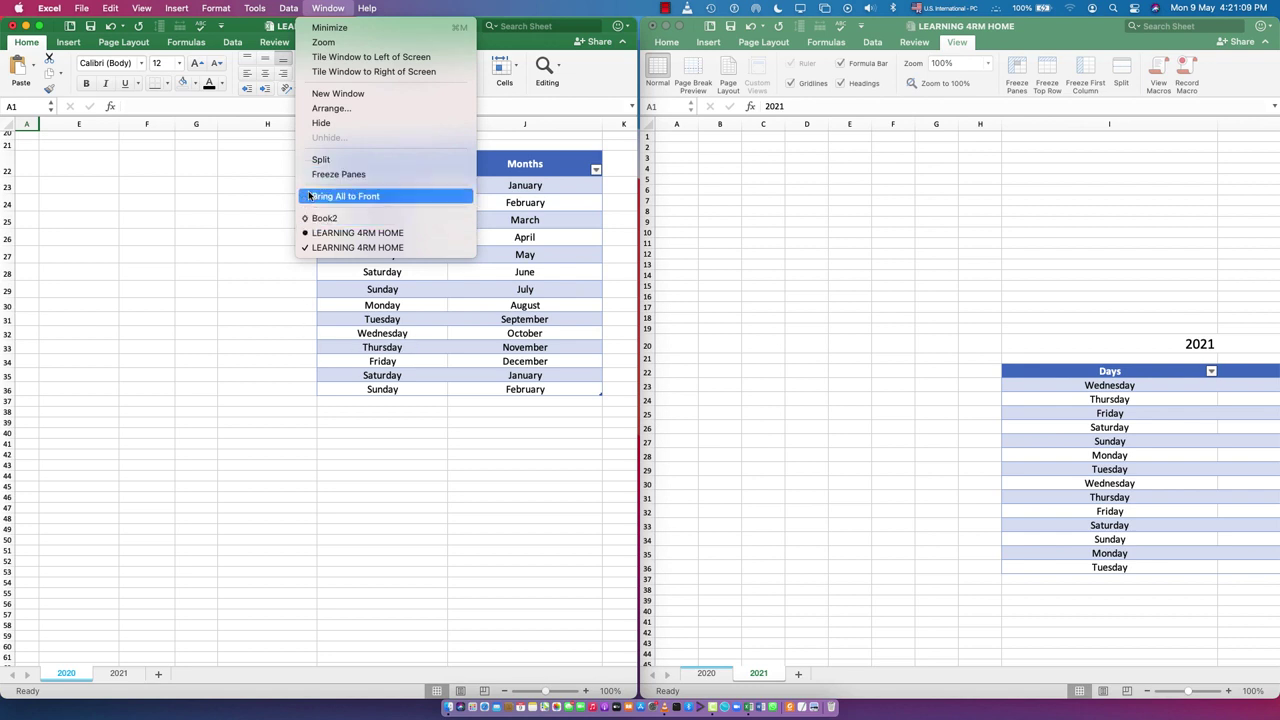
click(304, 444)
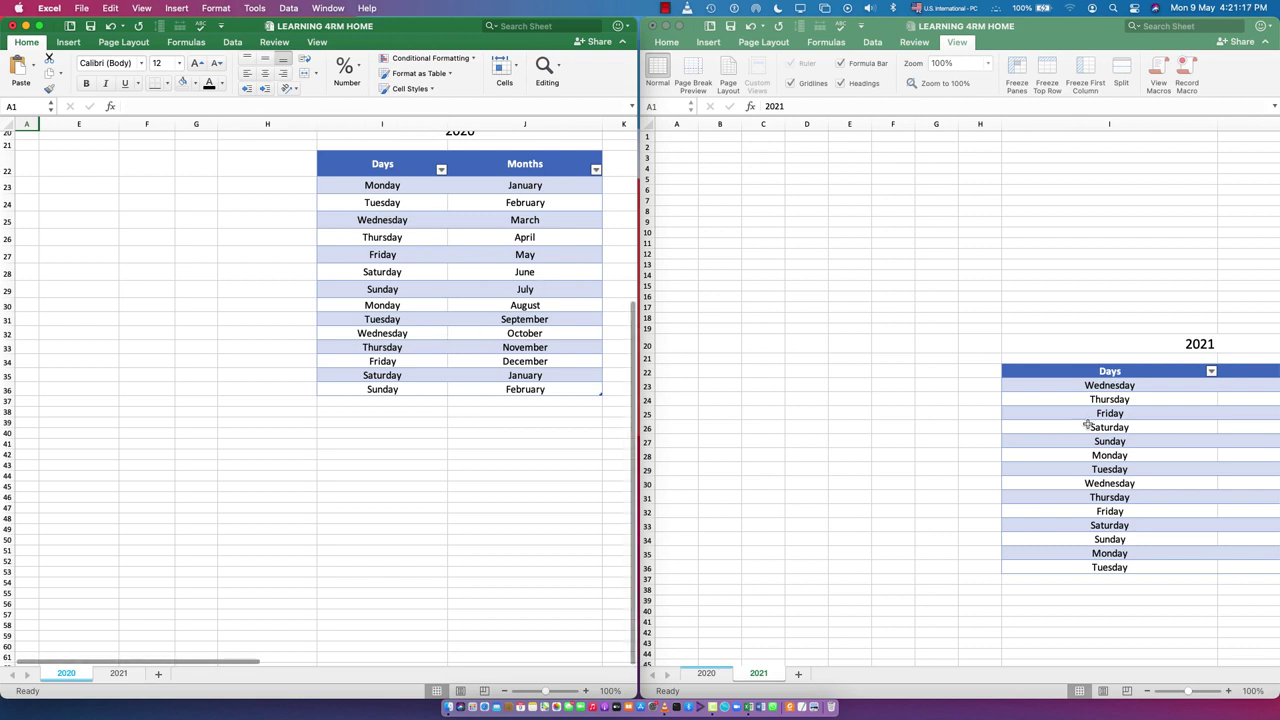
scroll(1049, 449, down, 3)
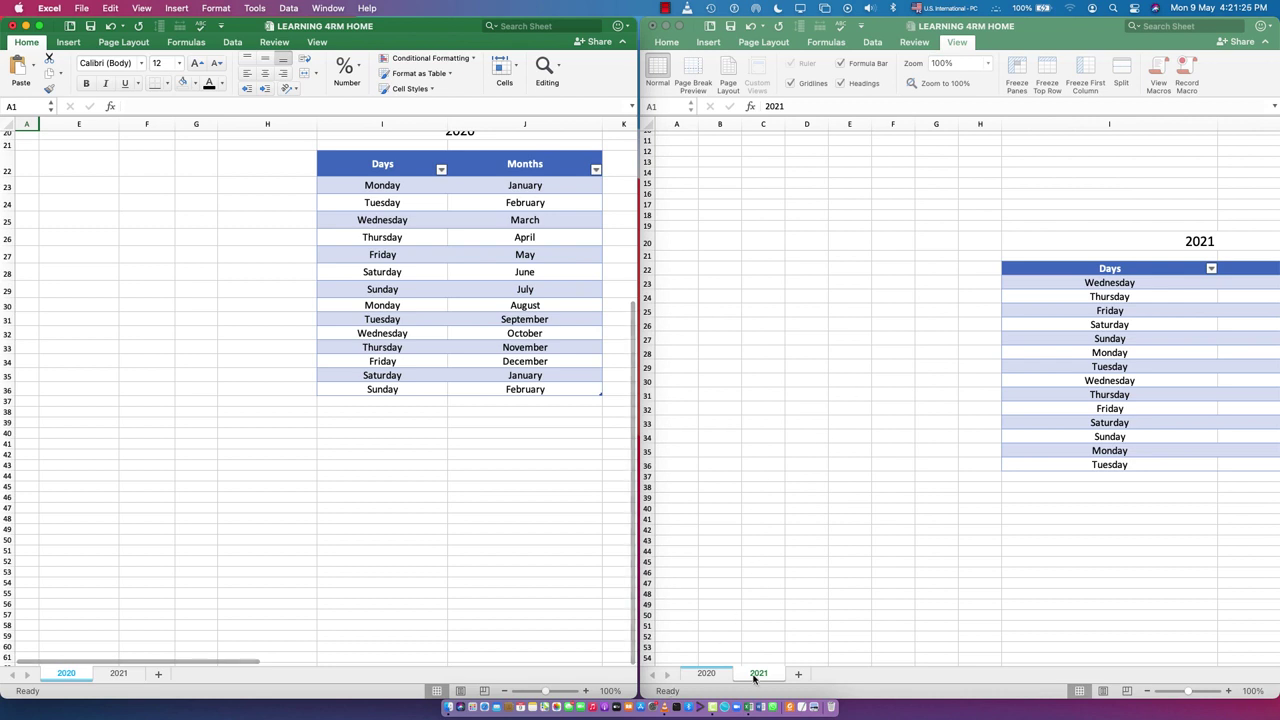
scroll(450, 270, up, 3)
scroll(450, 274, up, 2)
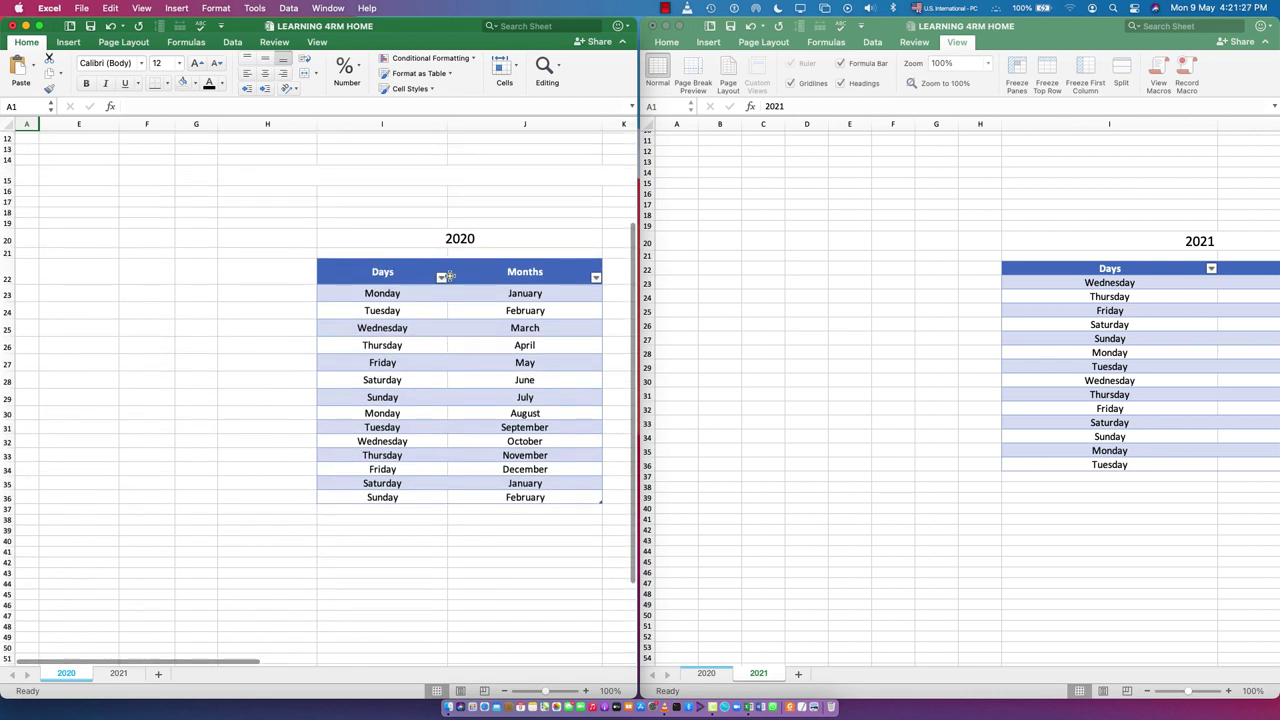
Step: Show the 2020 sheet in the right window and the 2021 sheet in the left window
click(709, 676)
click(707, 675)
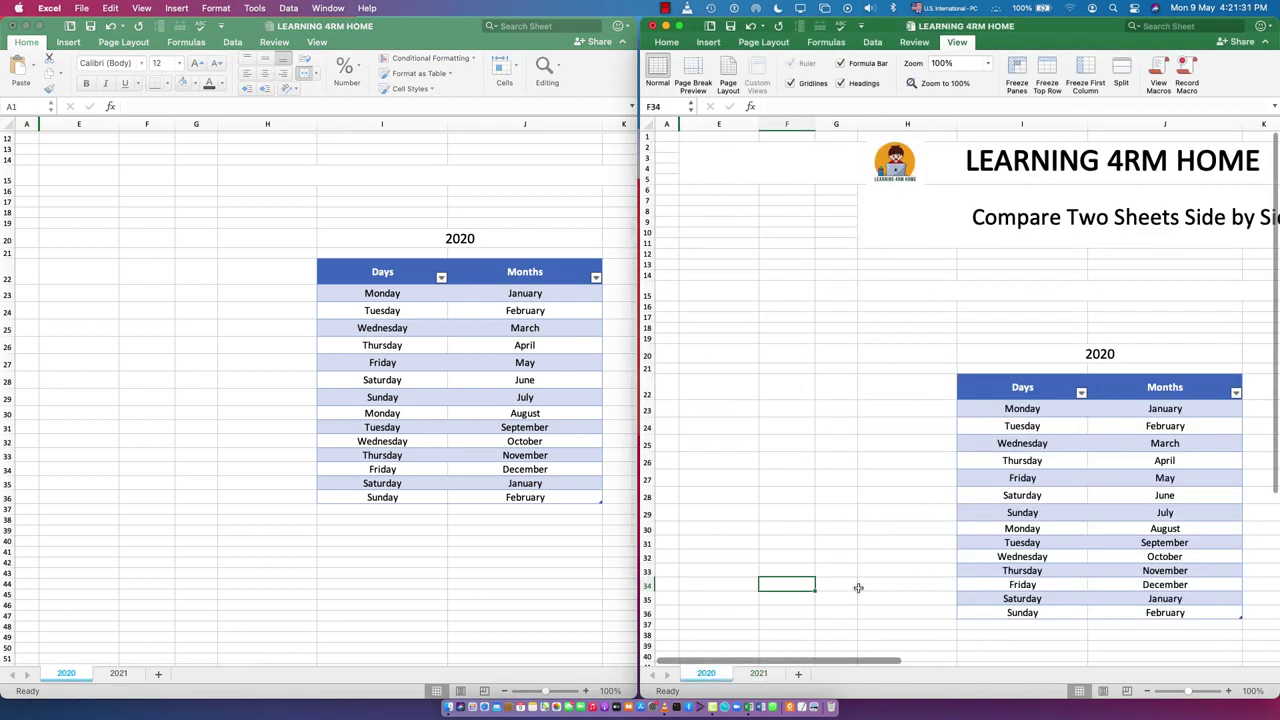
click(117, 674)
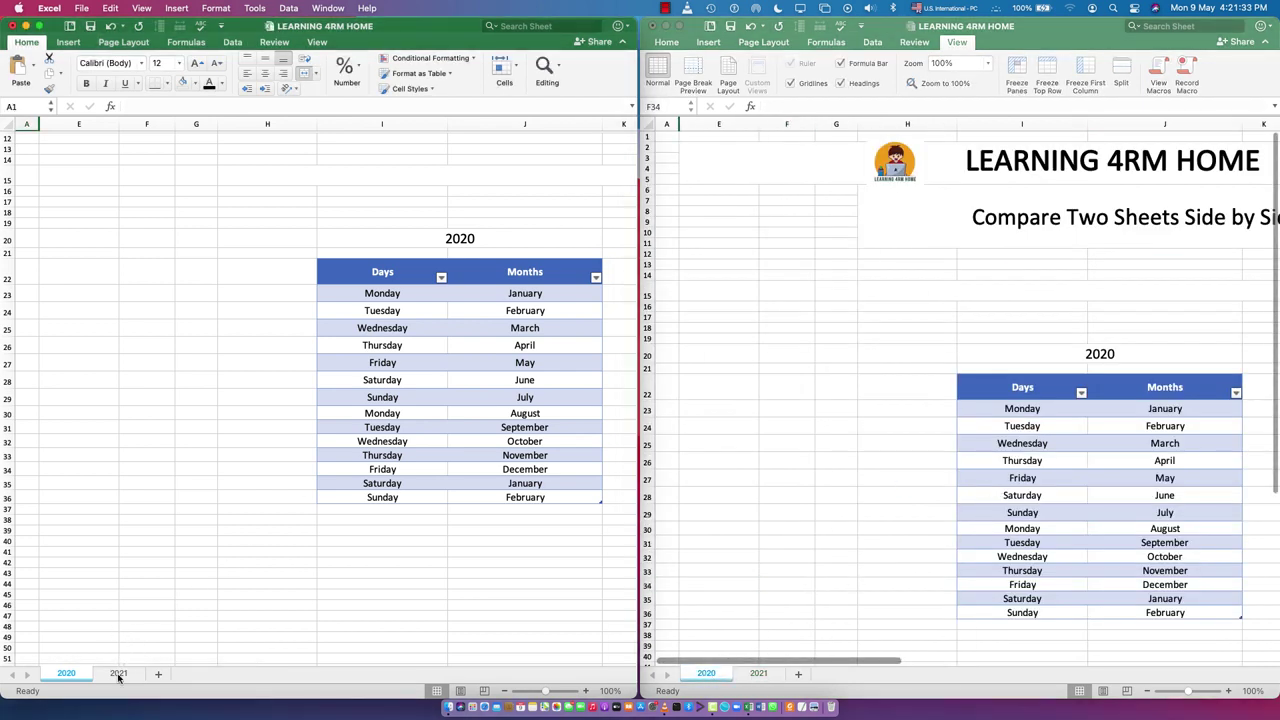
click(118, 675)
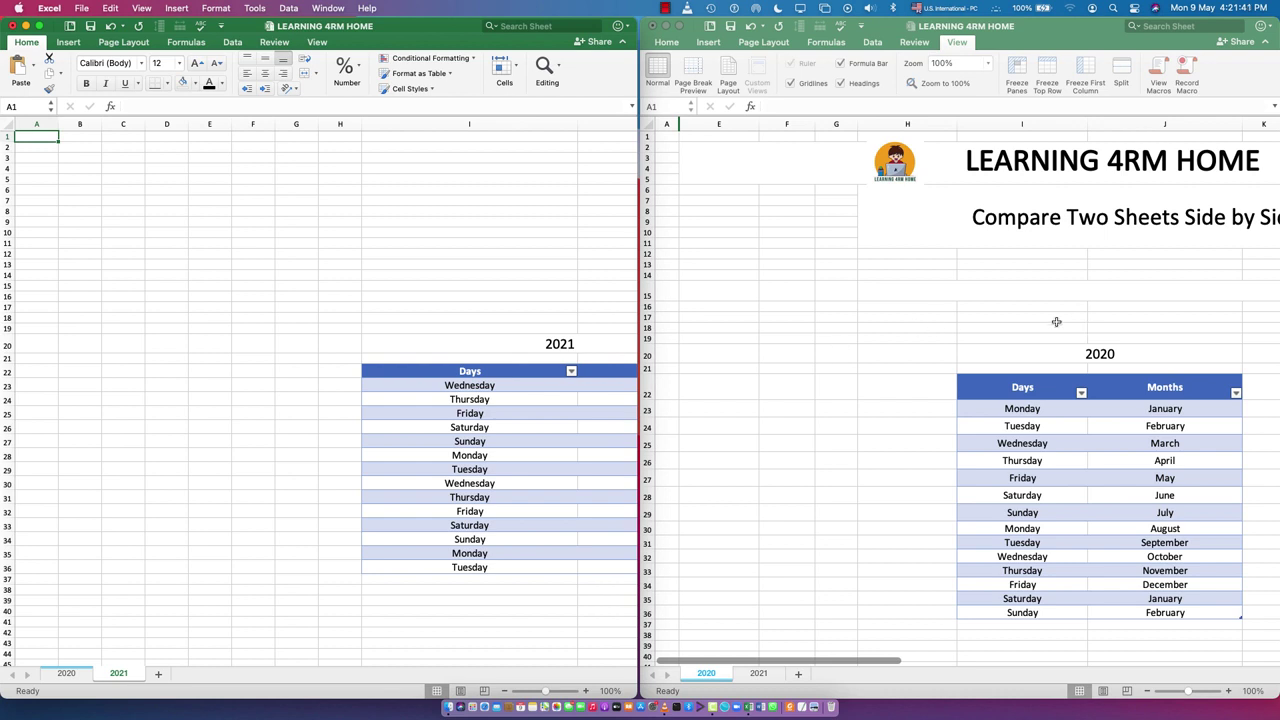
Step: Type 'New text in a worksheet' into cell H15 of the right-hand 2020 window
click(1015, 292)
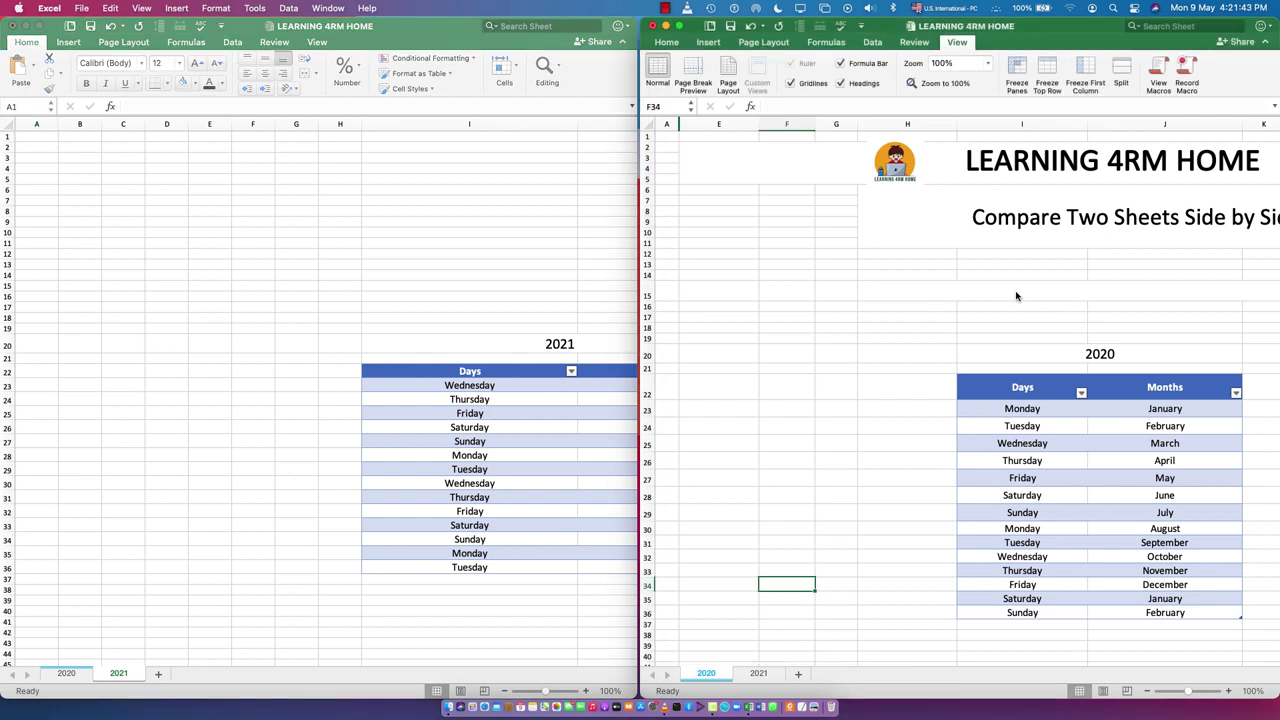
click(1015, 292)
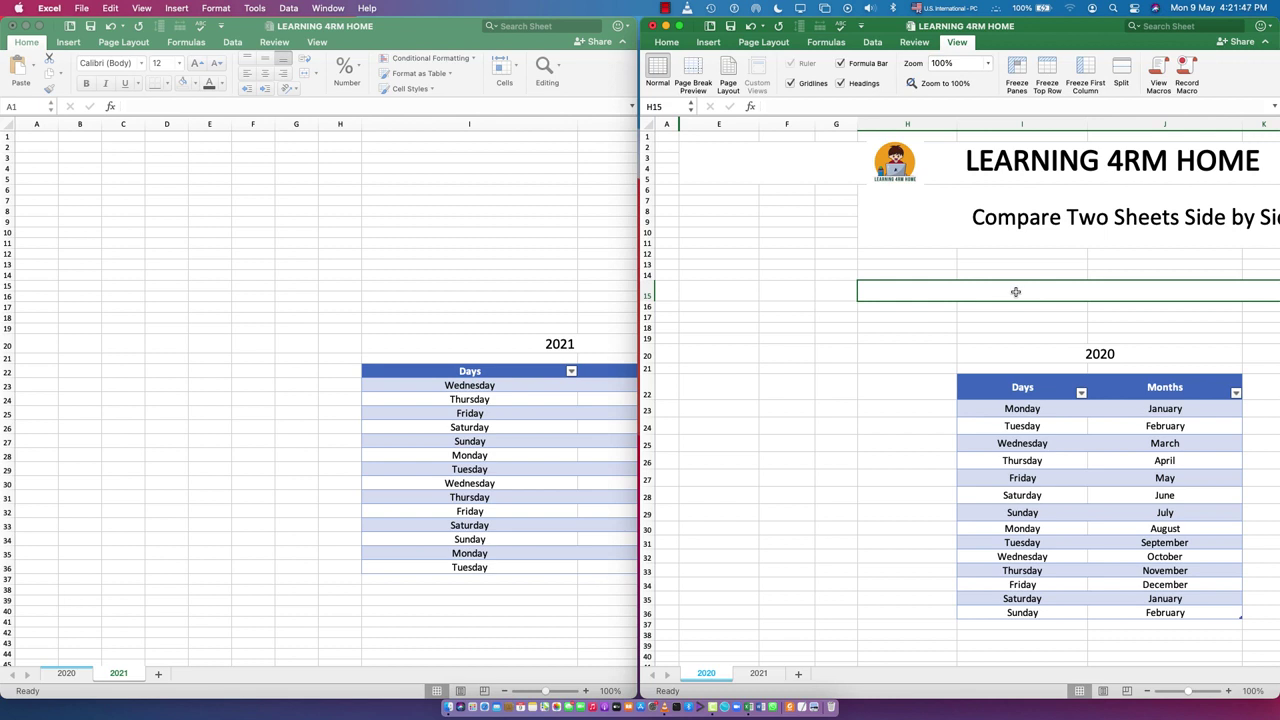
text(New text in a worksheet)
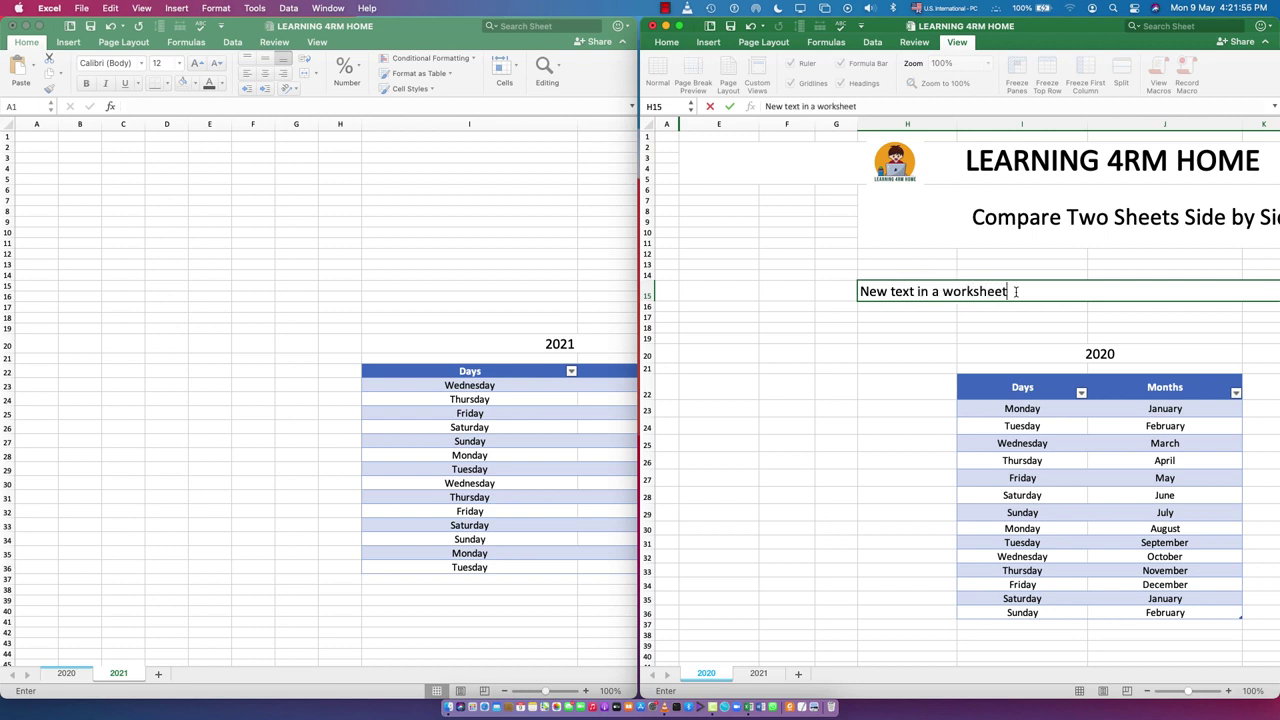
Step: Commit 'New text in a worksheet' in H15 by clicking elsewhere on the sheet
click(848, 383)
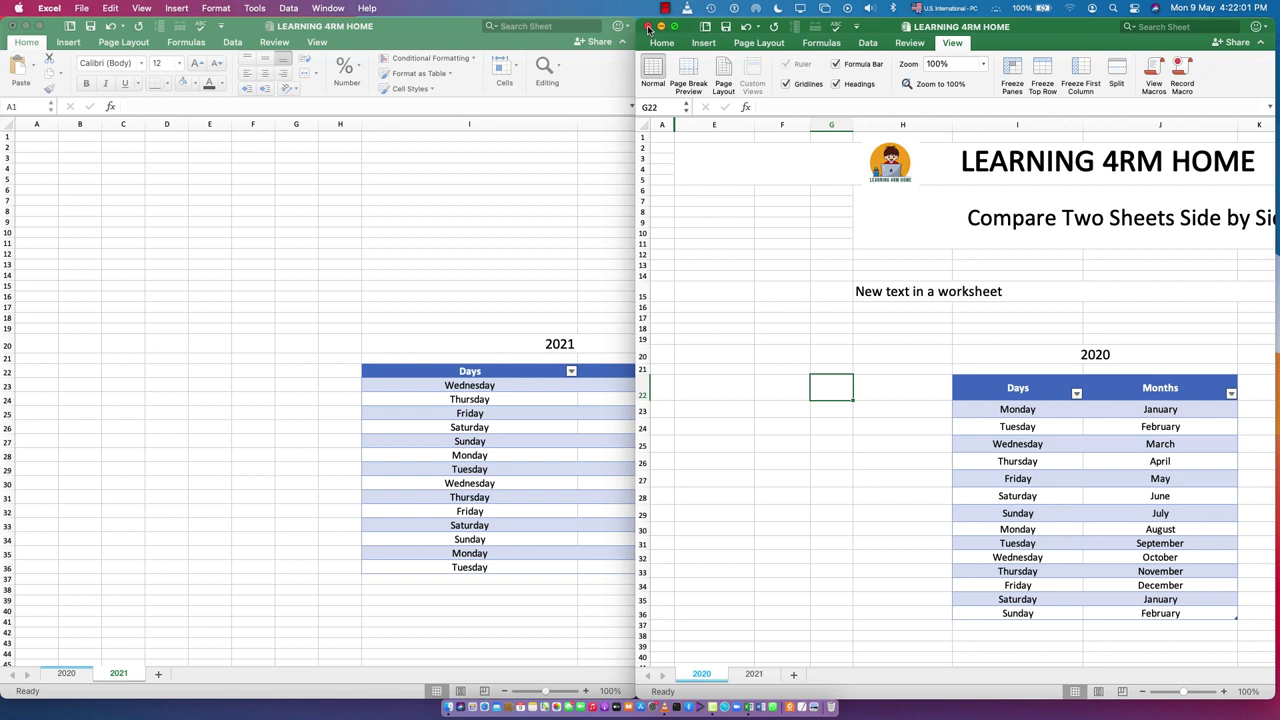
Step: Close the right window, enlarge the left one to full screen, and select H15 on 2020
click(649, 27)
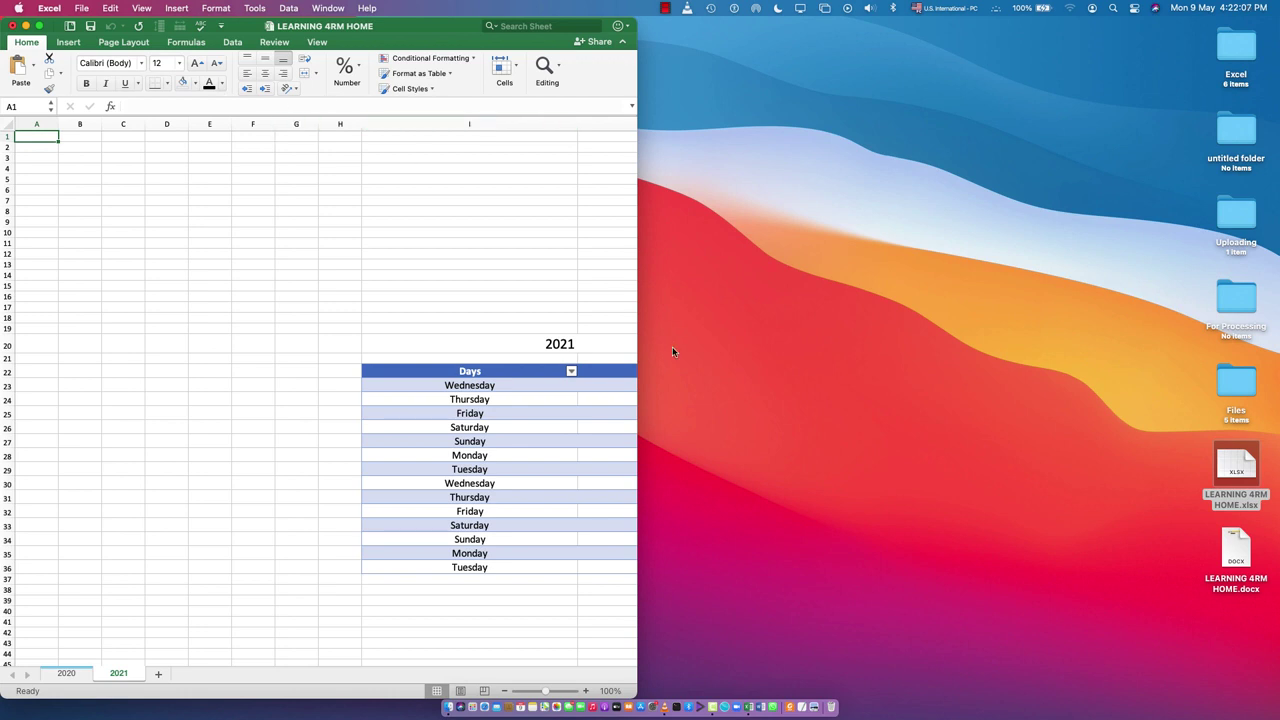
drag(638, 683, 1192, 708)
double_click(1216, 692)
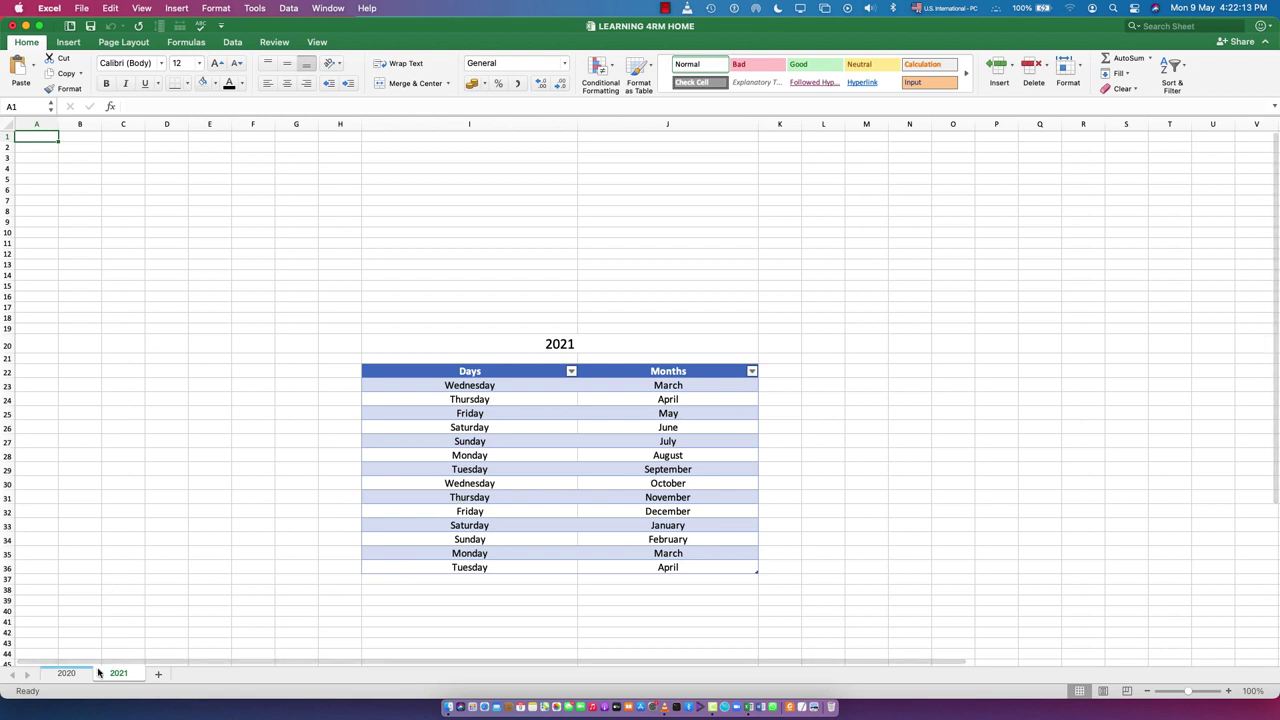
click(66, 674)
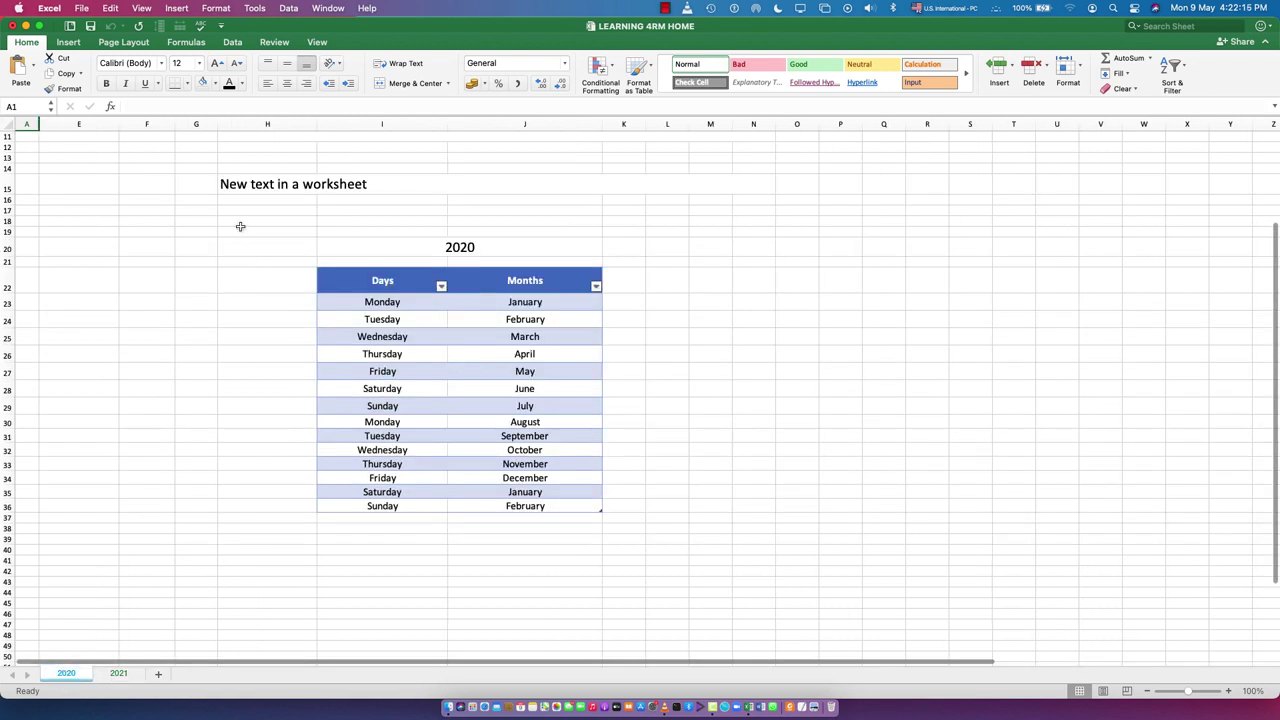
click(256, 186)
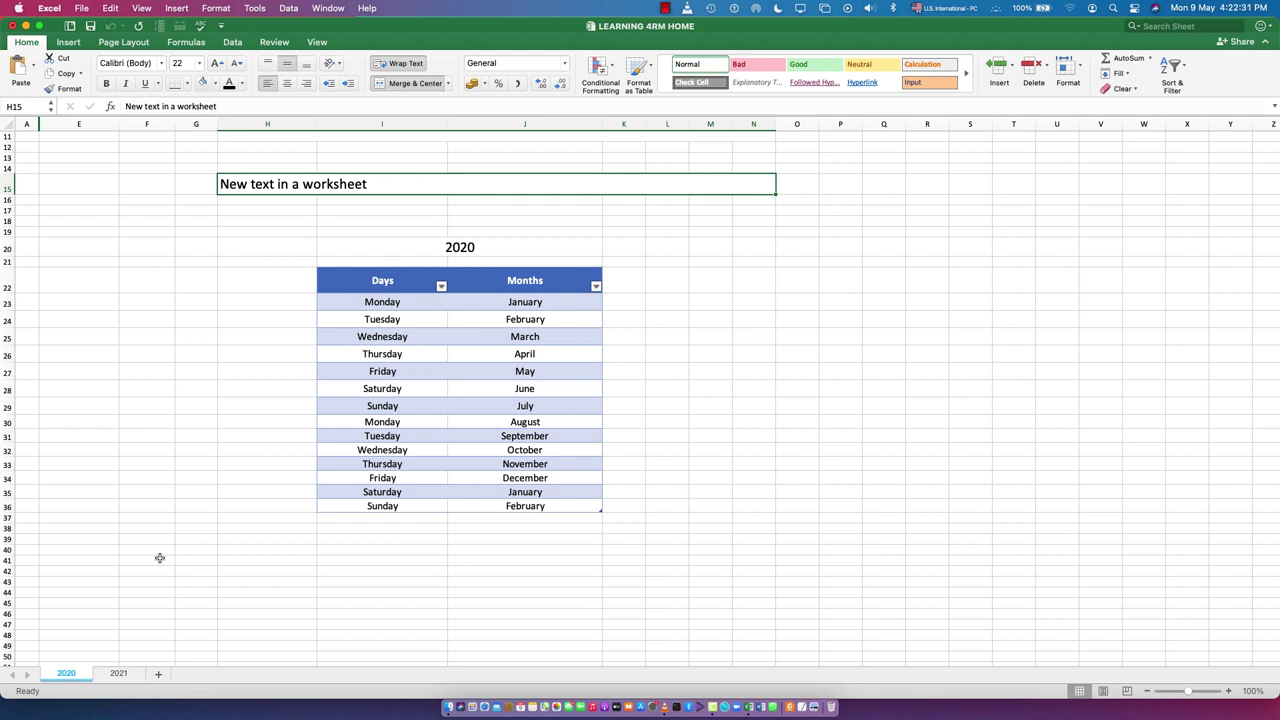
Step: Add three blank sheets: Sheet2, Sheet3 and Sheet4
click(158, 674)
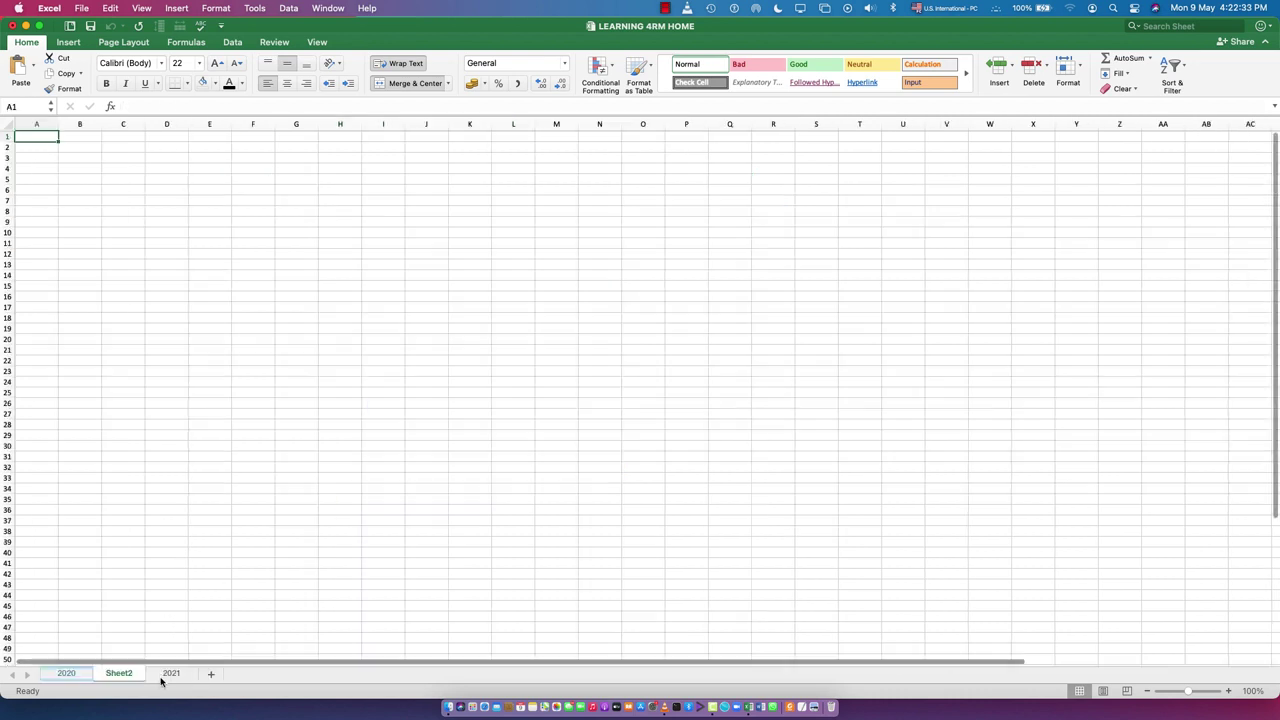
click(211, 676)
click(264, 675)
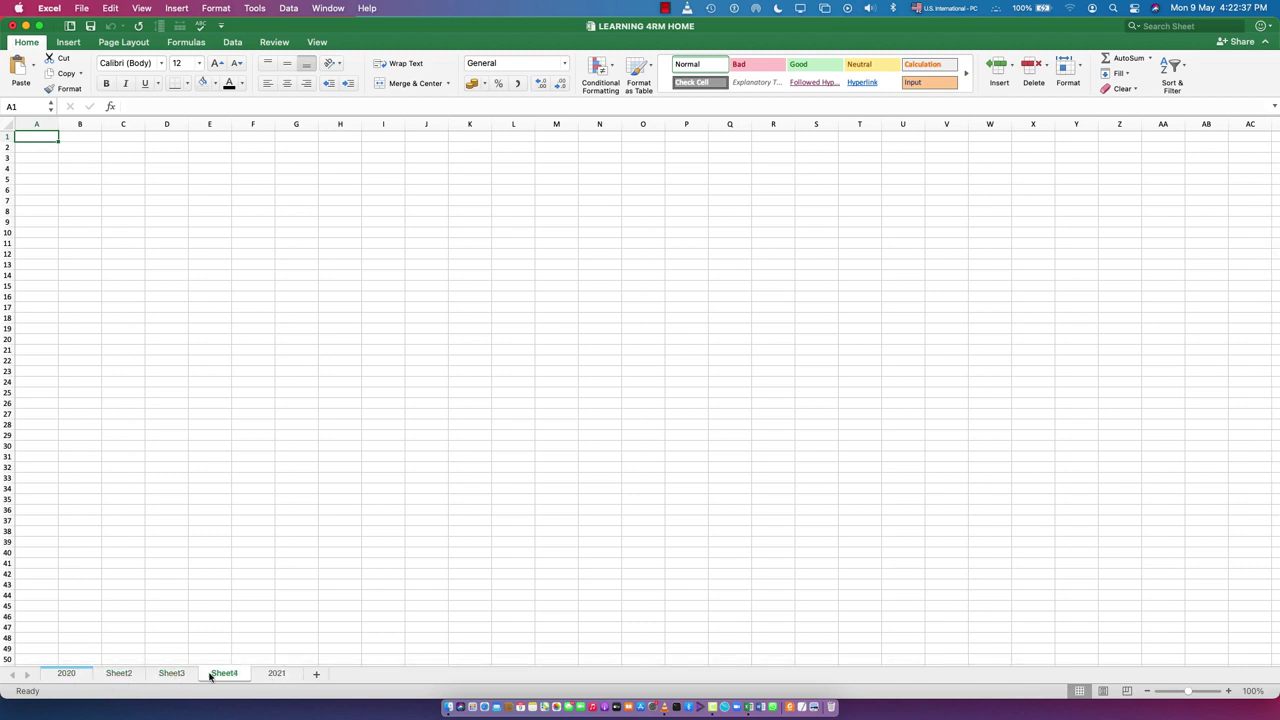
Step: Apply the Vertical window arrangement from Window > Arrange
click(334, 10)
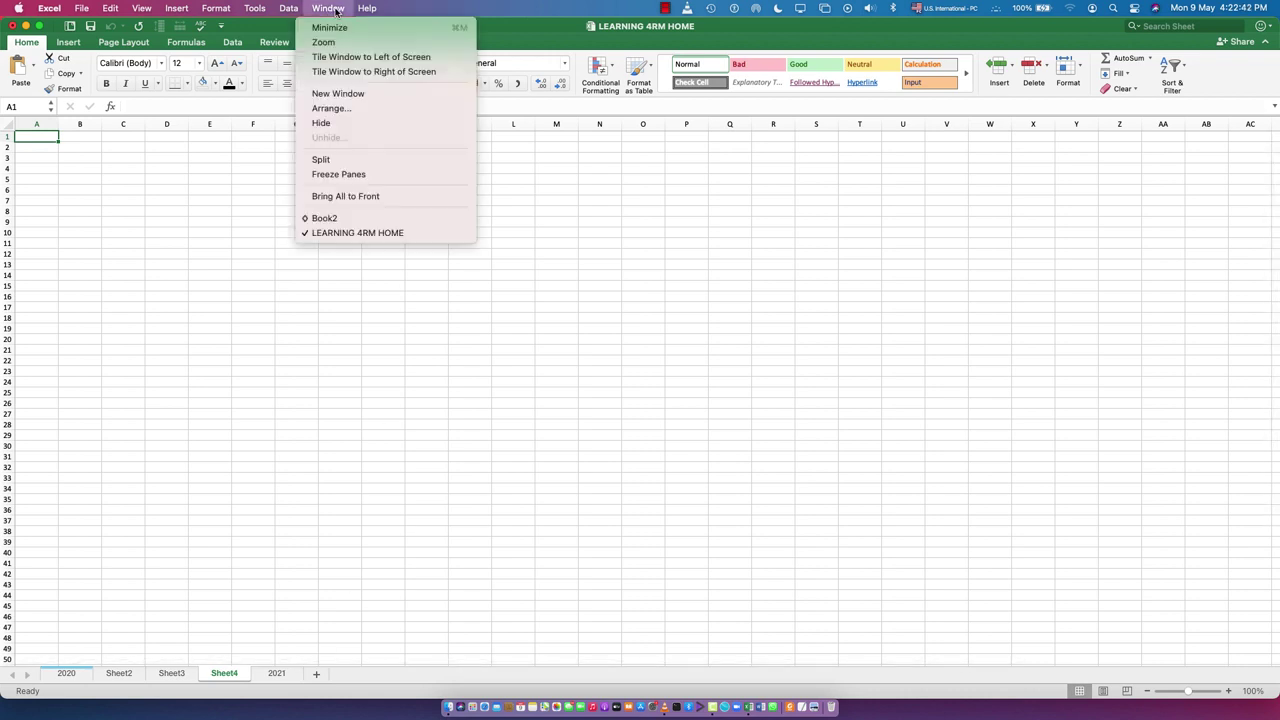
click(334, 108)
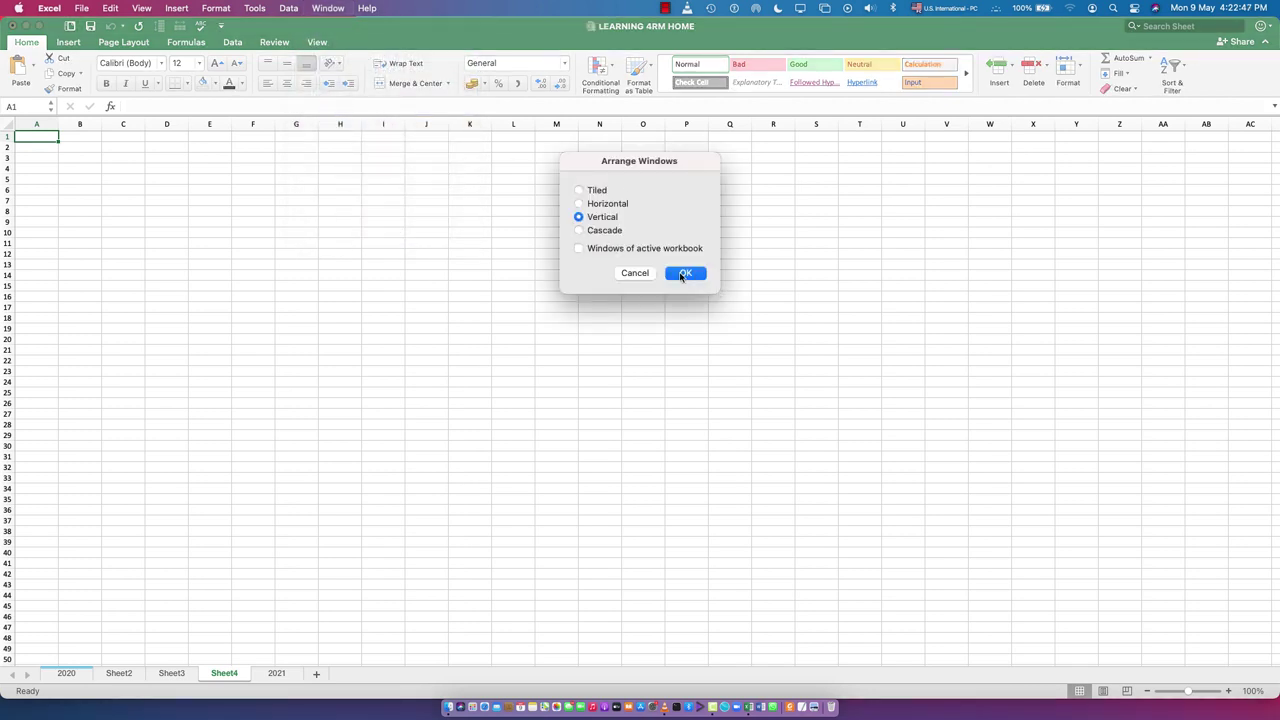
click(673, 275)
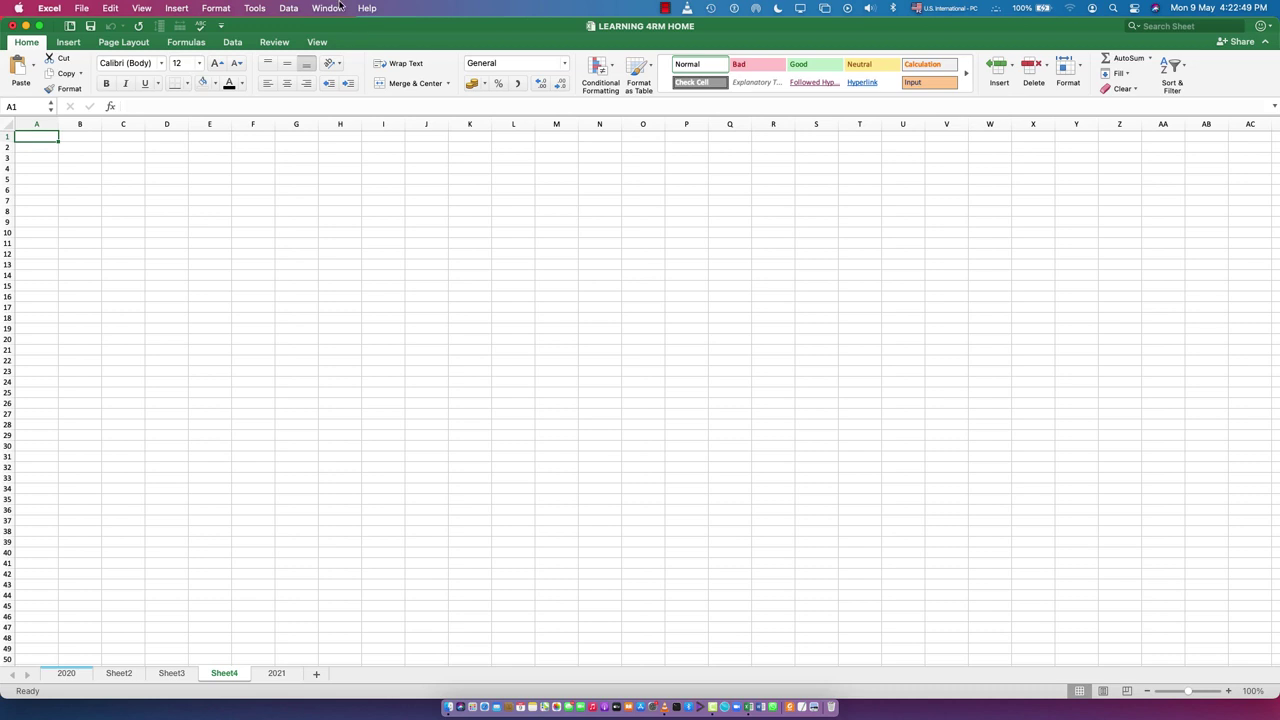
click(330, 10)
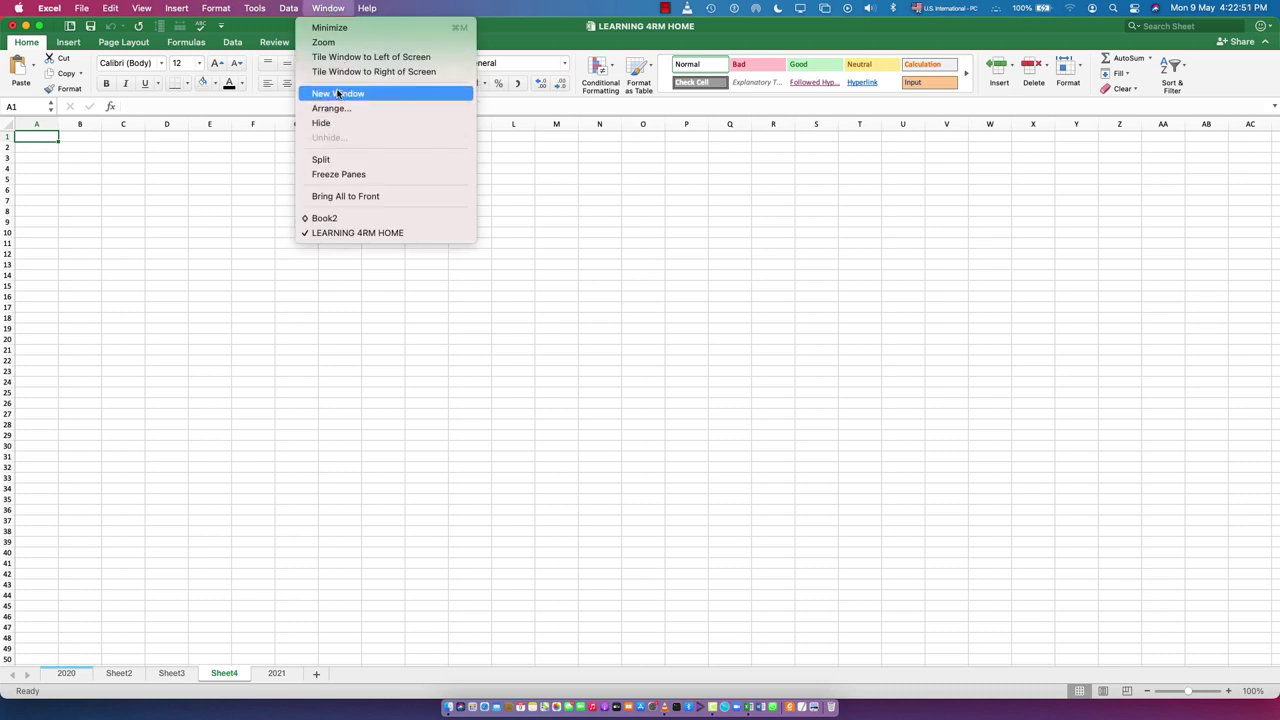
Step: Add a new window of the LEARNING 4RM HOME workbook and arrange both windows Tiled
click(347, 92)
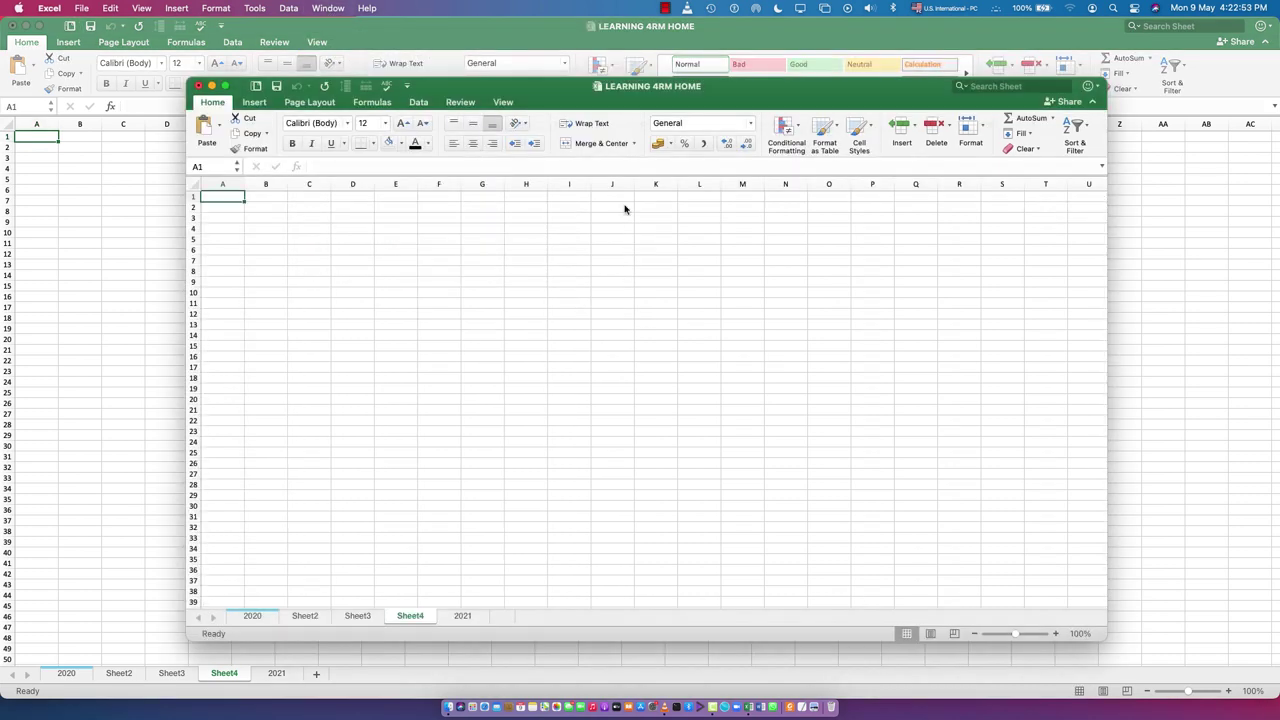
click(330, 9)
click(345, 110)
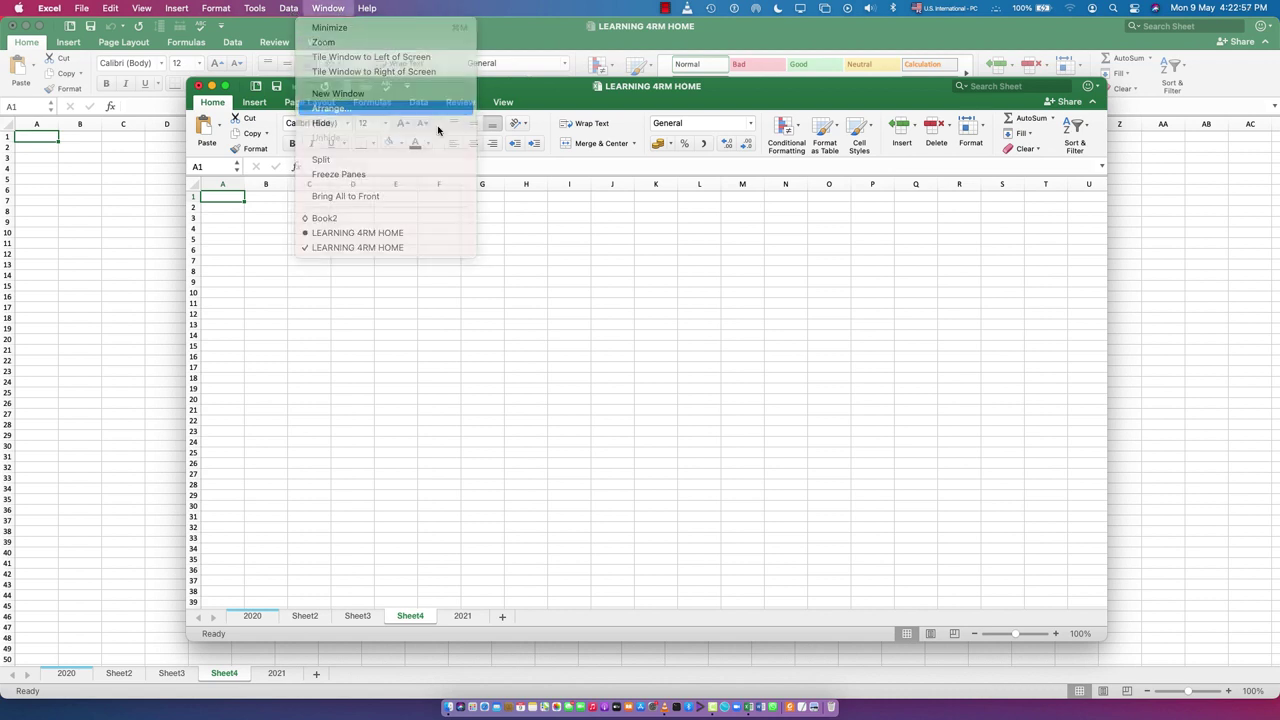
click(593, 191)
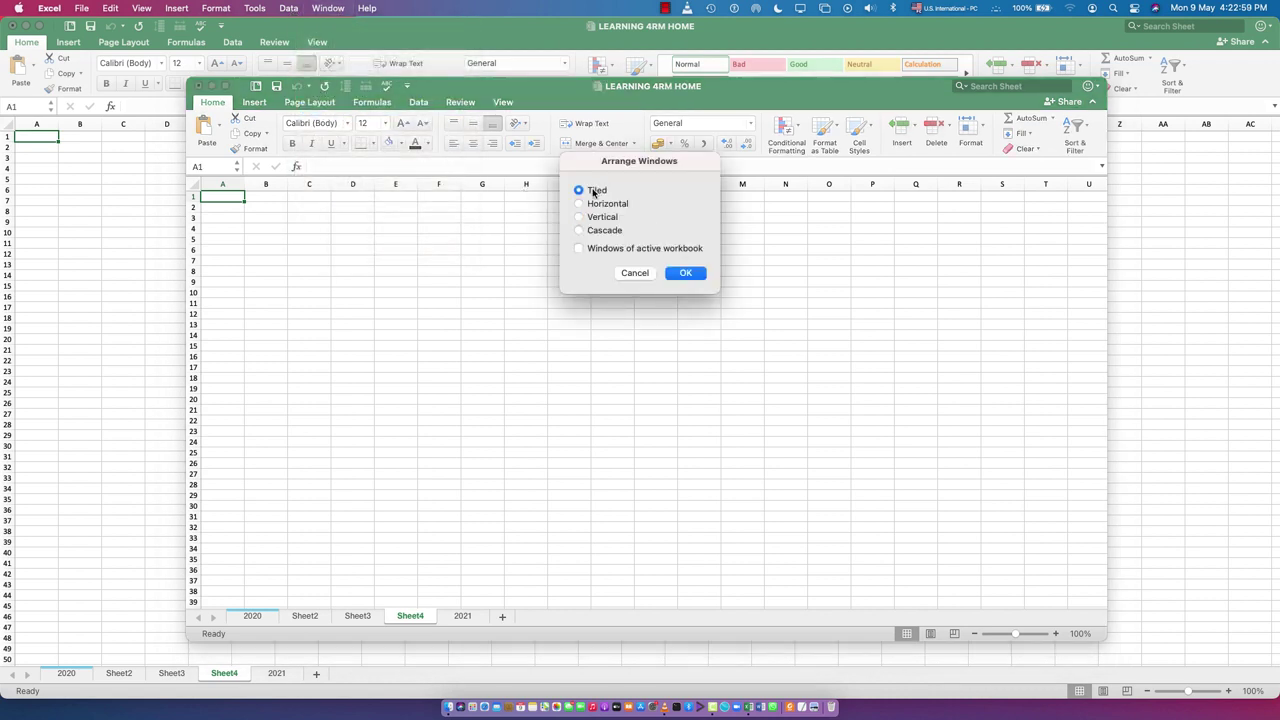
click(684, 273)
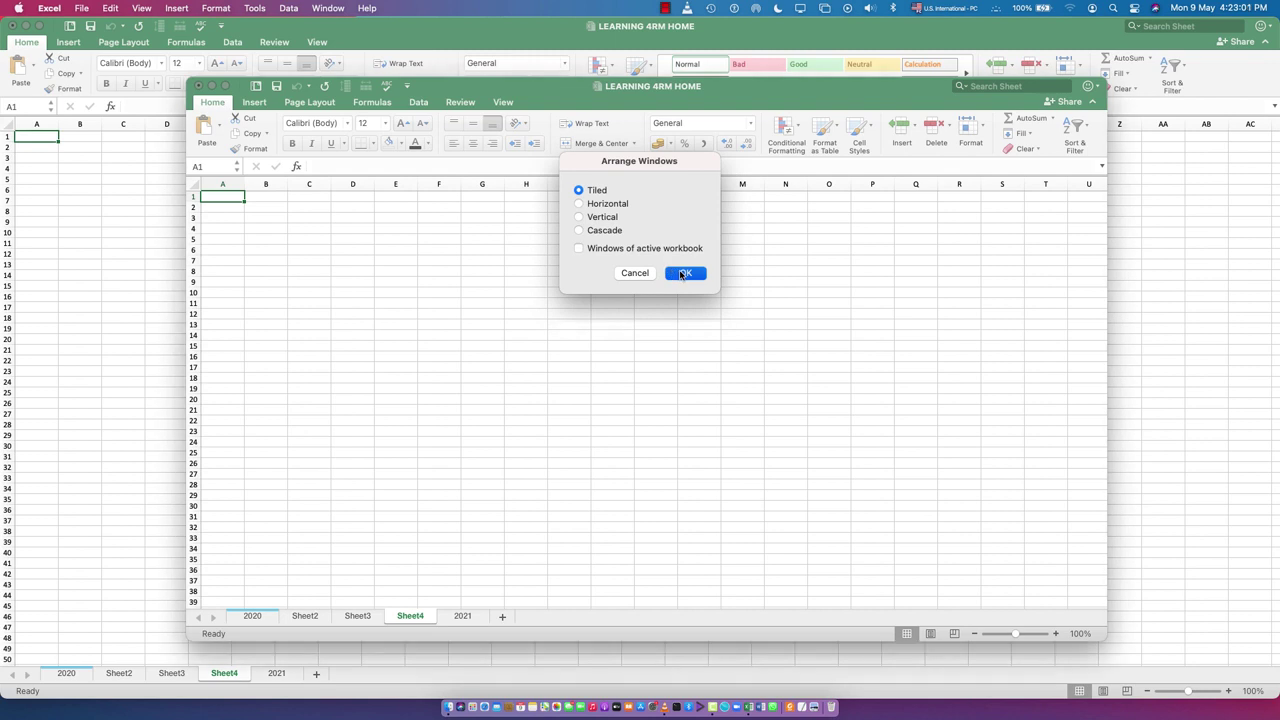
scroll(397, 446, down, 5)
scroll(329, 340, up, 5)
scroll(717, 409, down, 2)
scroll(234, 377, down, 3)
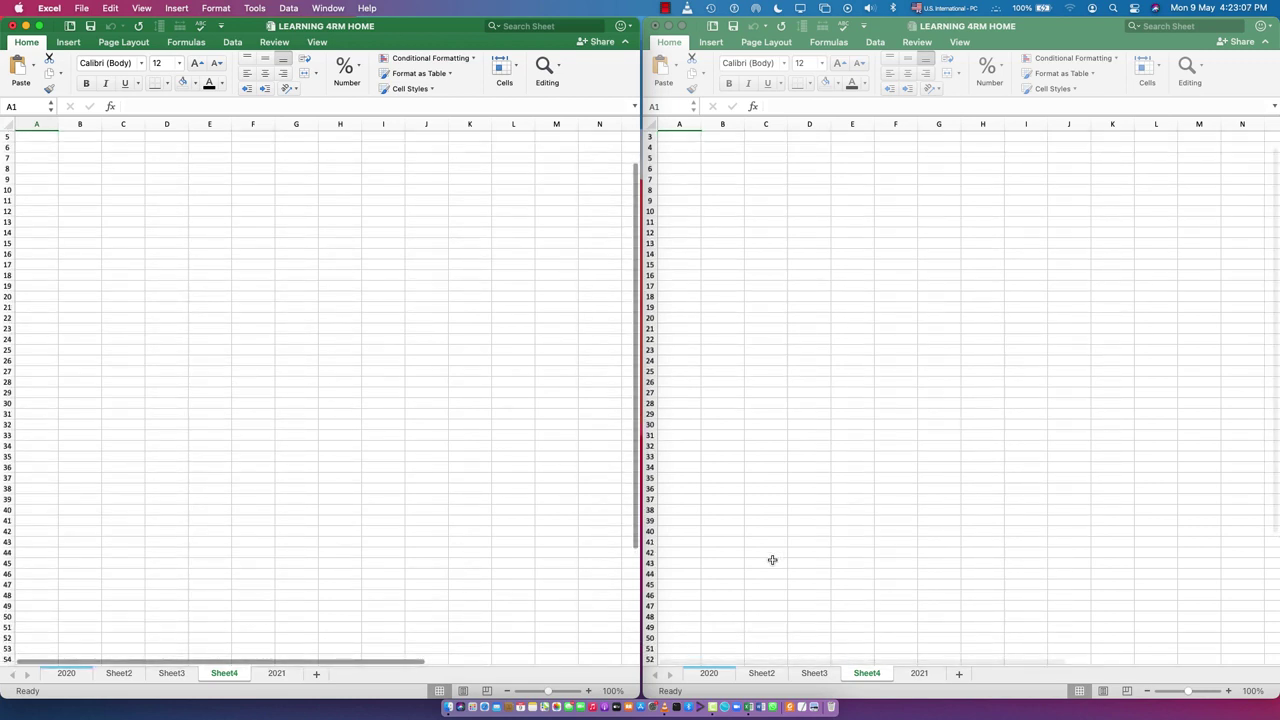
Step: Step through the sheet tabs until the right window shows the 2021 sheet
click(760, 674)
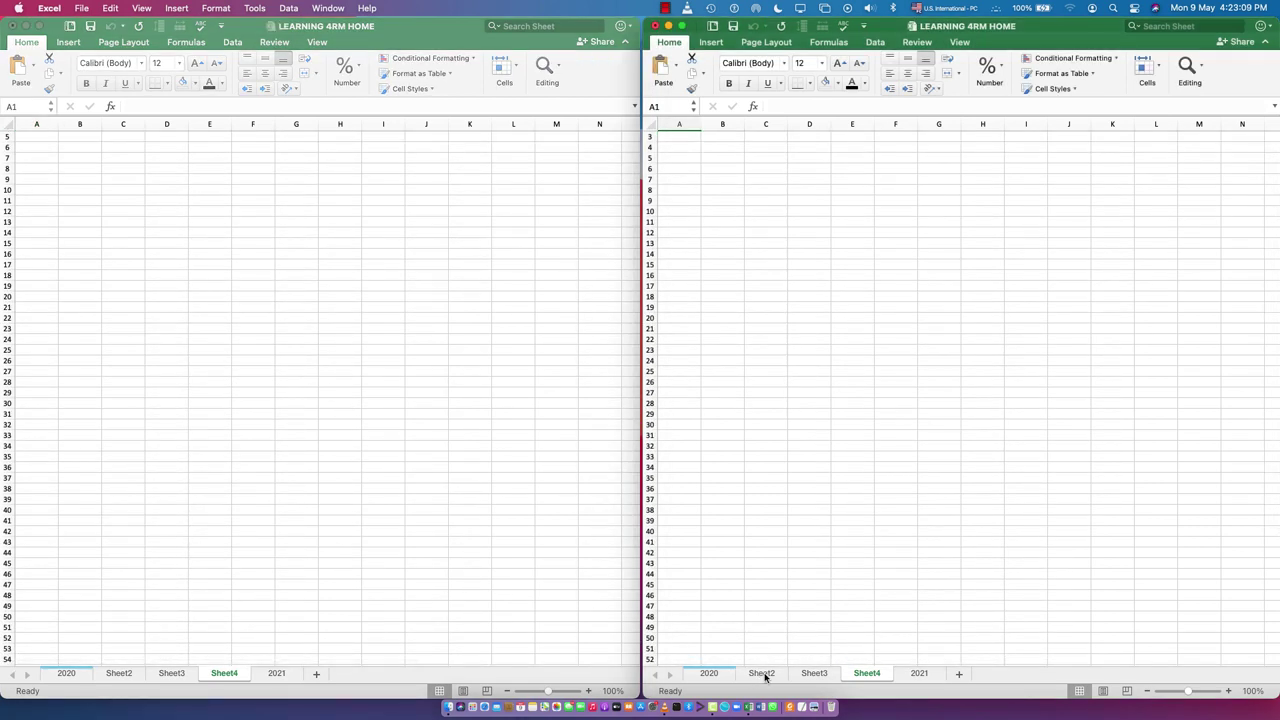
click(170, 676)
click(170, 674)
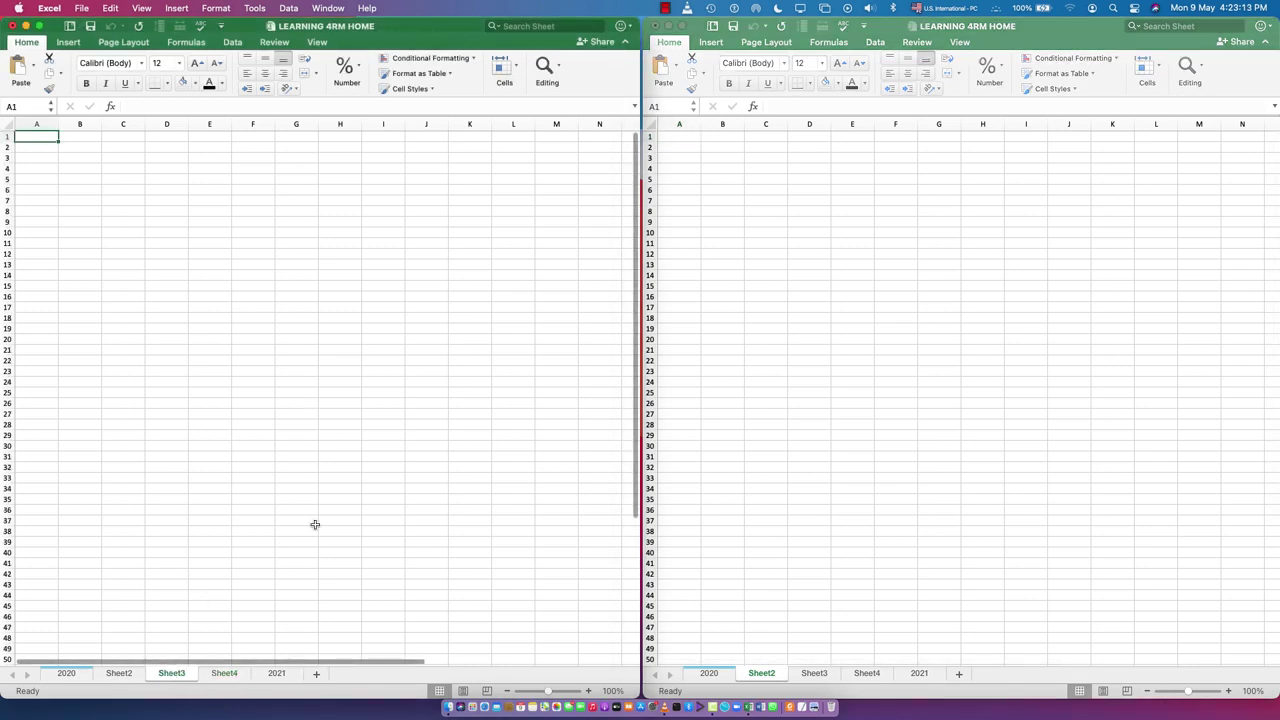
click(920, 674)
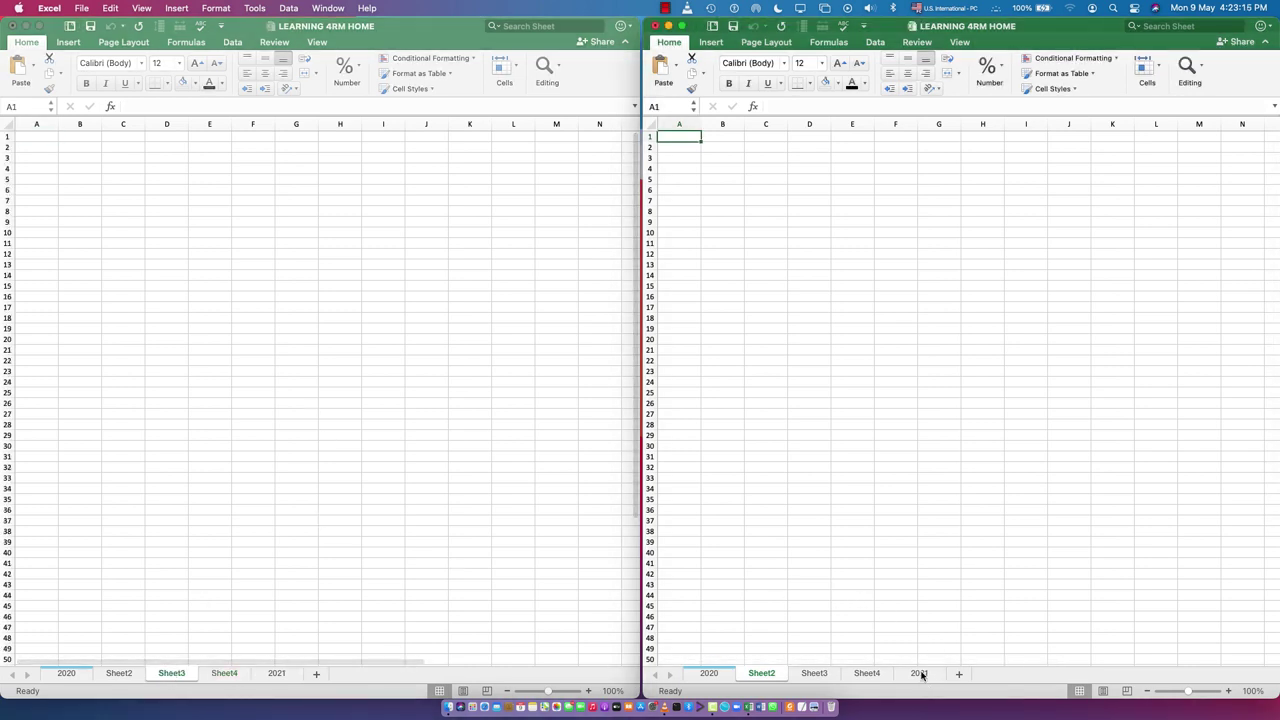
click(920, 674)
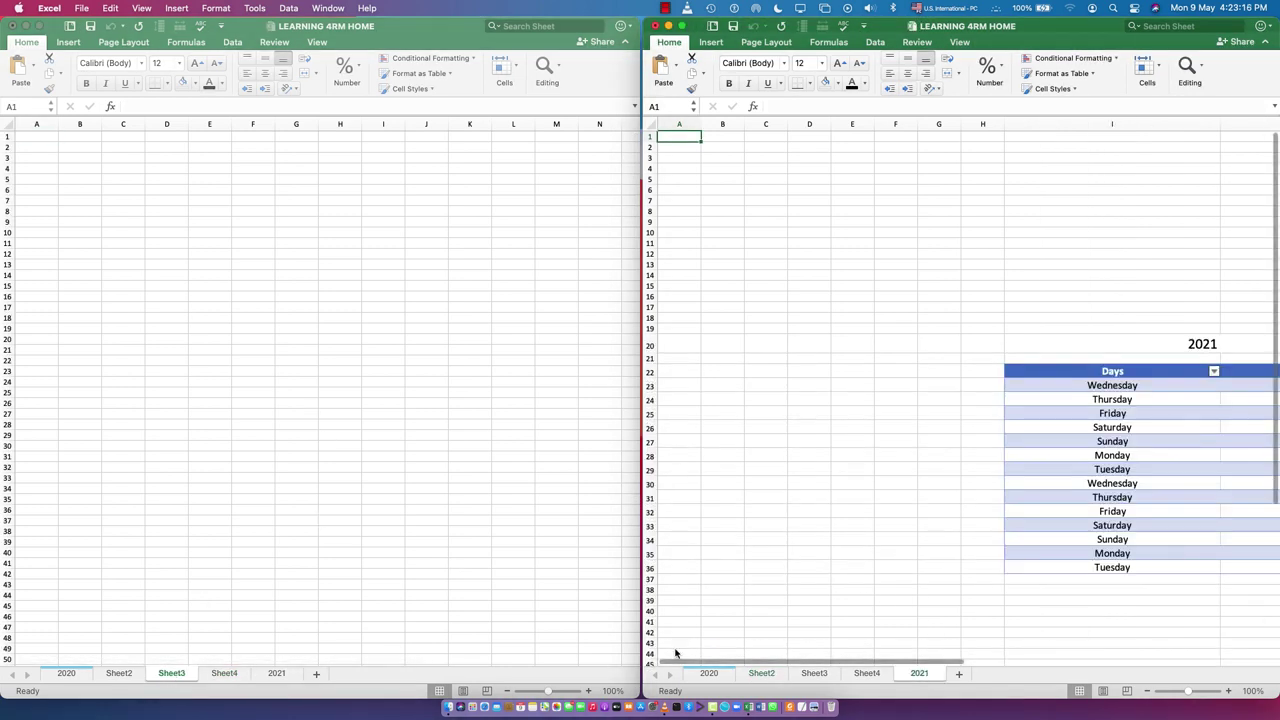
Step: Set the left window to show the 2020 sheet
click(225, 676)
click(225, 676)
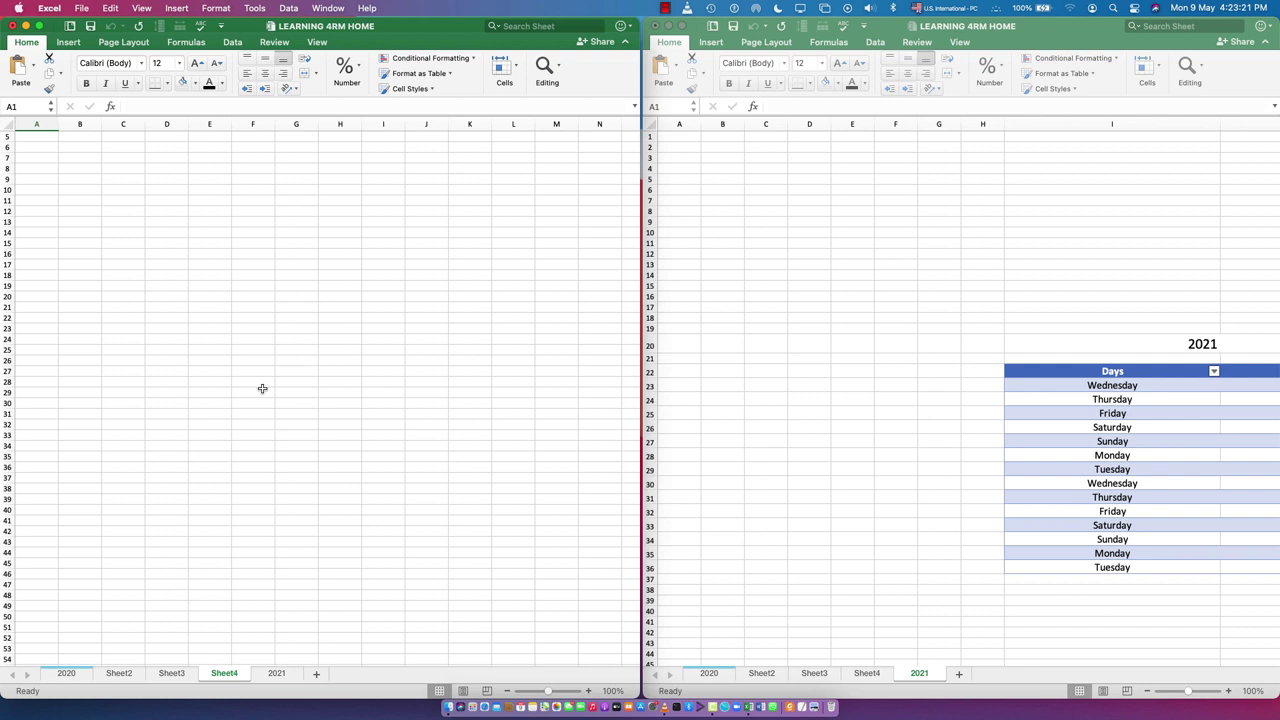
scroll(240, 295, up, 2)
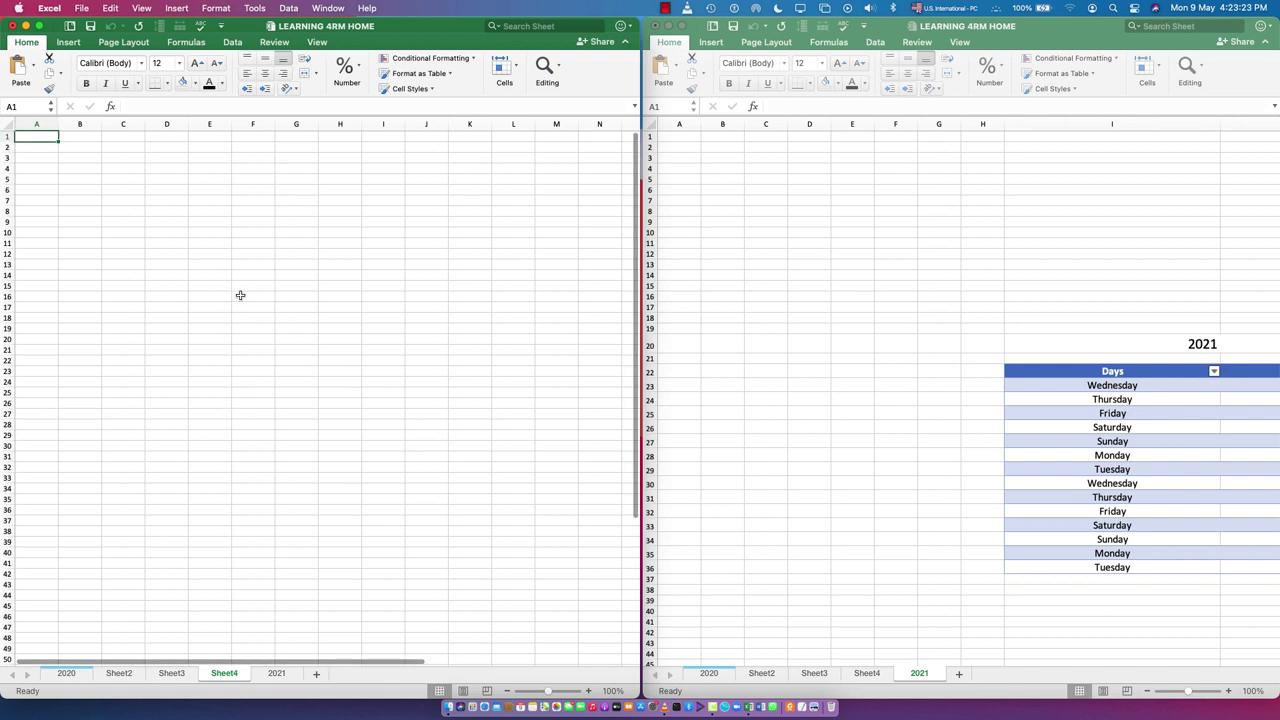
click(68, 674)
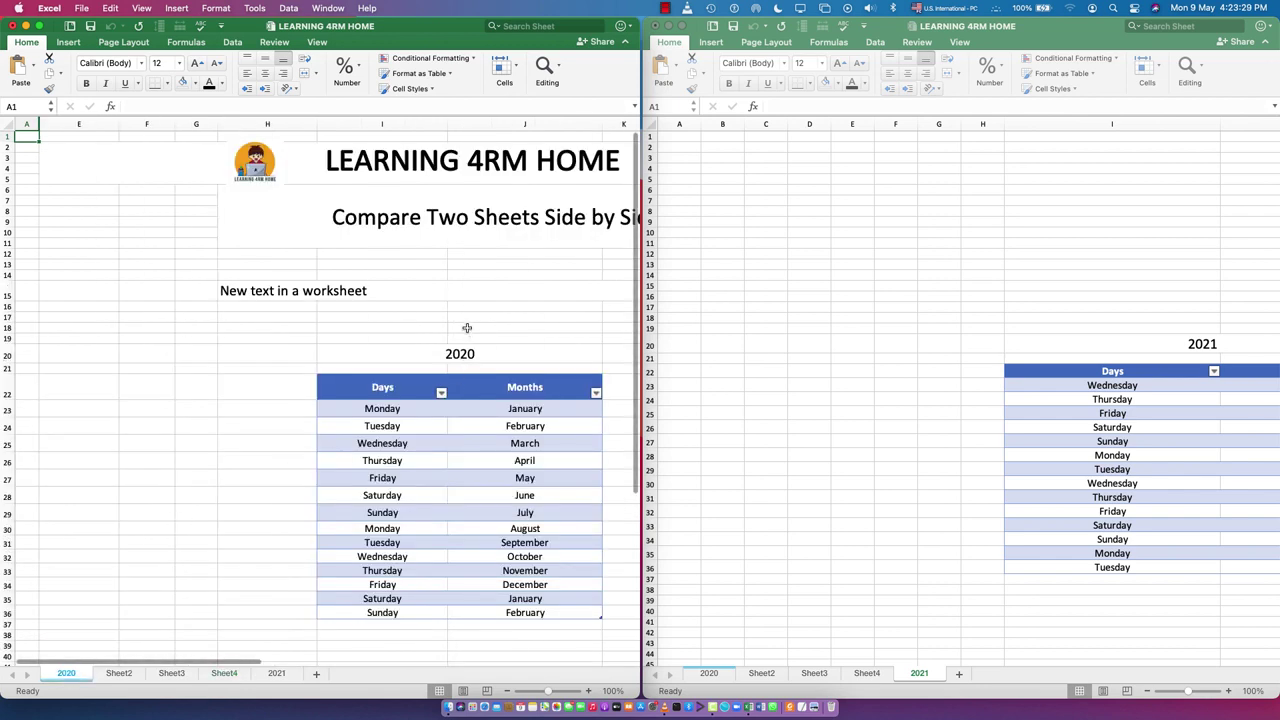